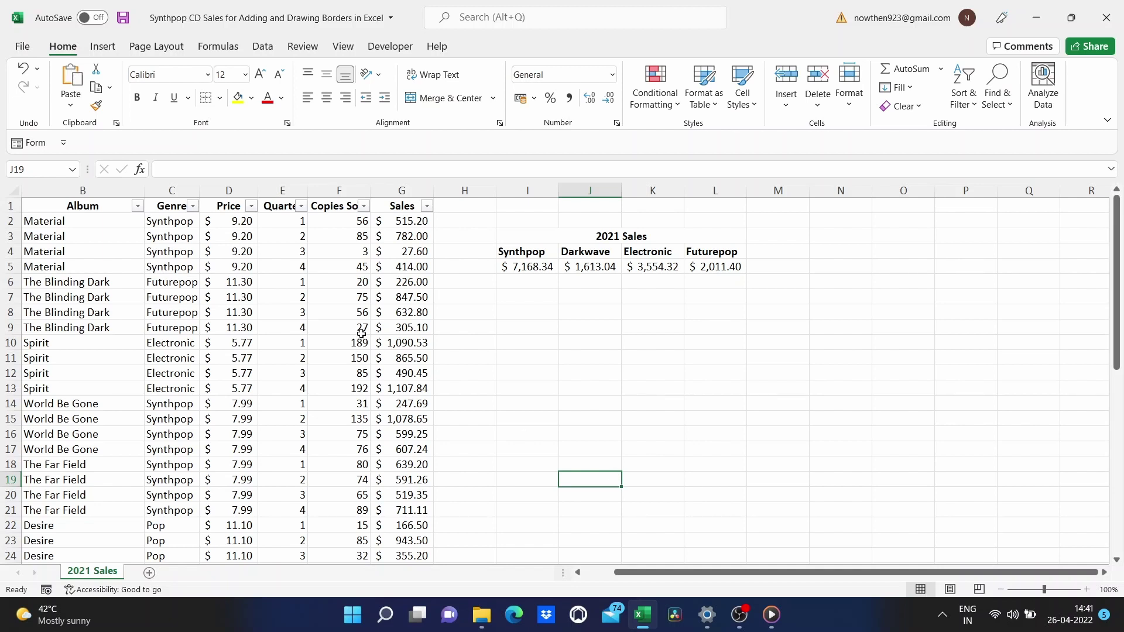
Apply all borders to the 2021 Sales summary table in I3:L5.
scroll(330, 319, up, 2)
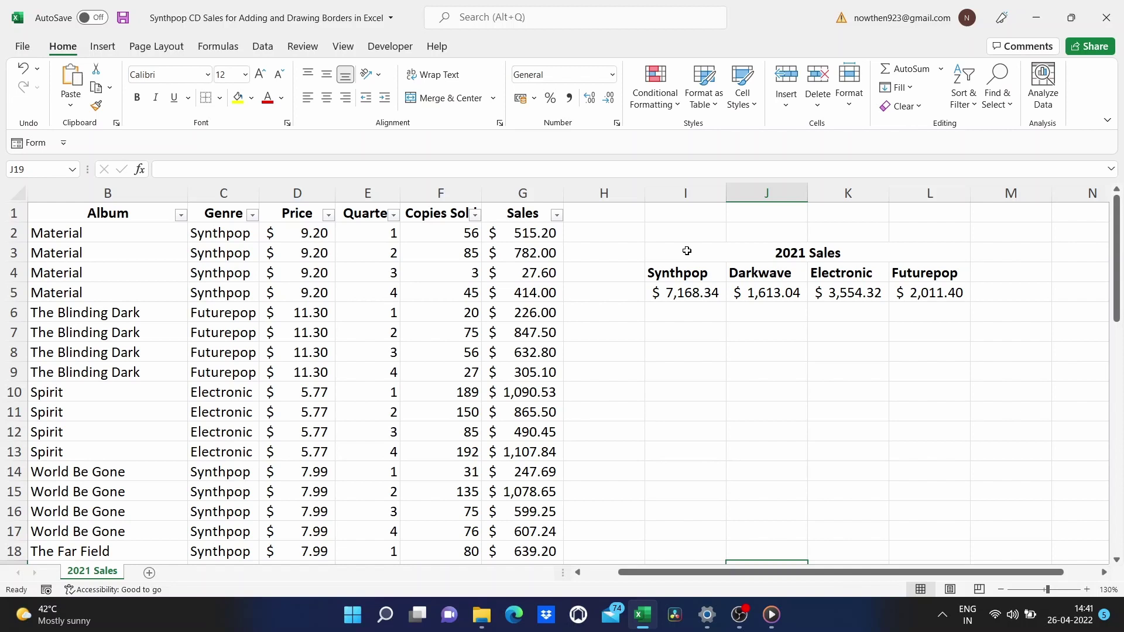
drag(679, 252, 901, 291)
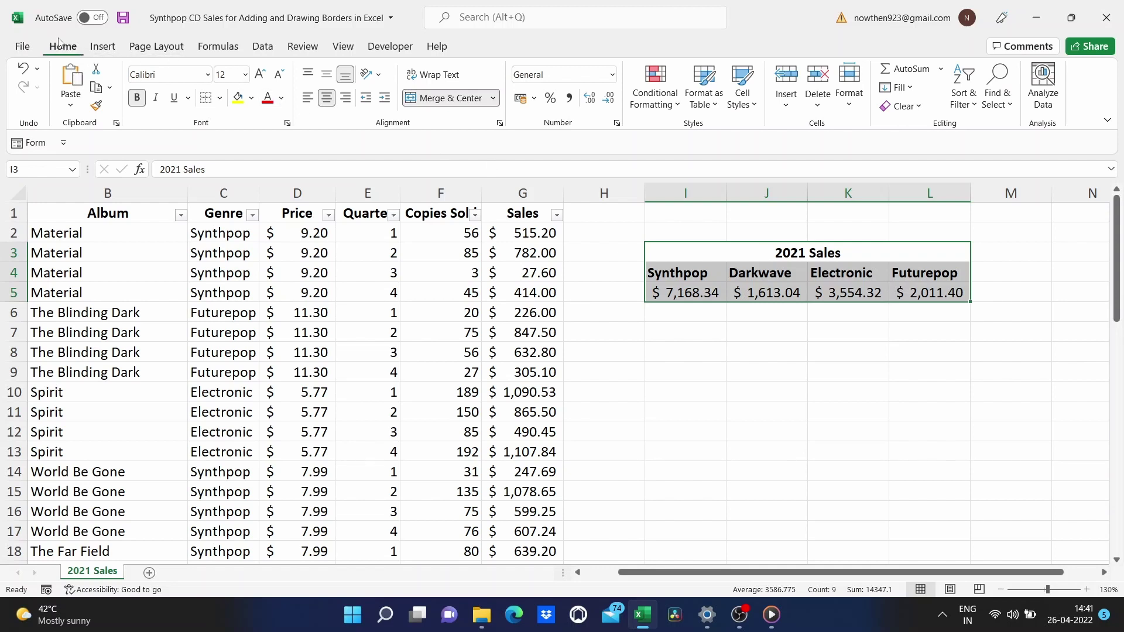
click(219, 98)
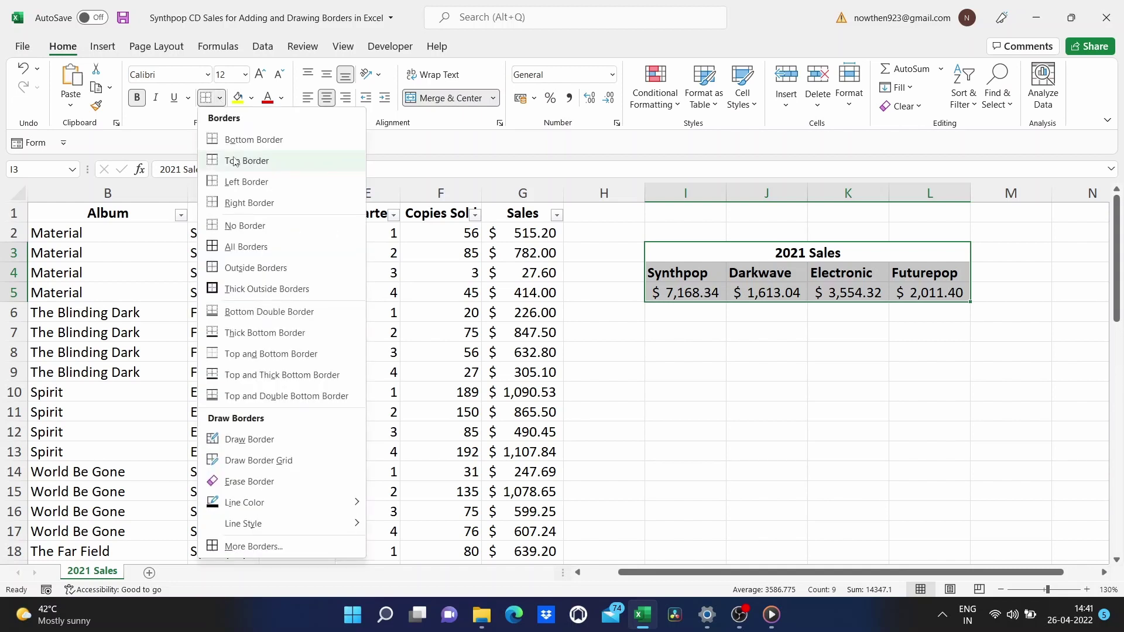
click(262, 246)
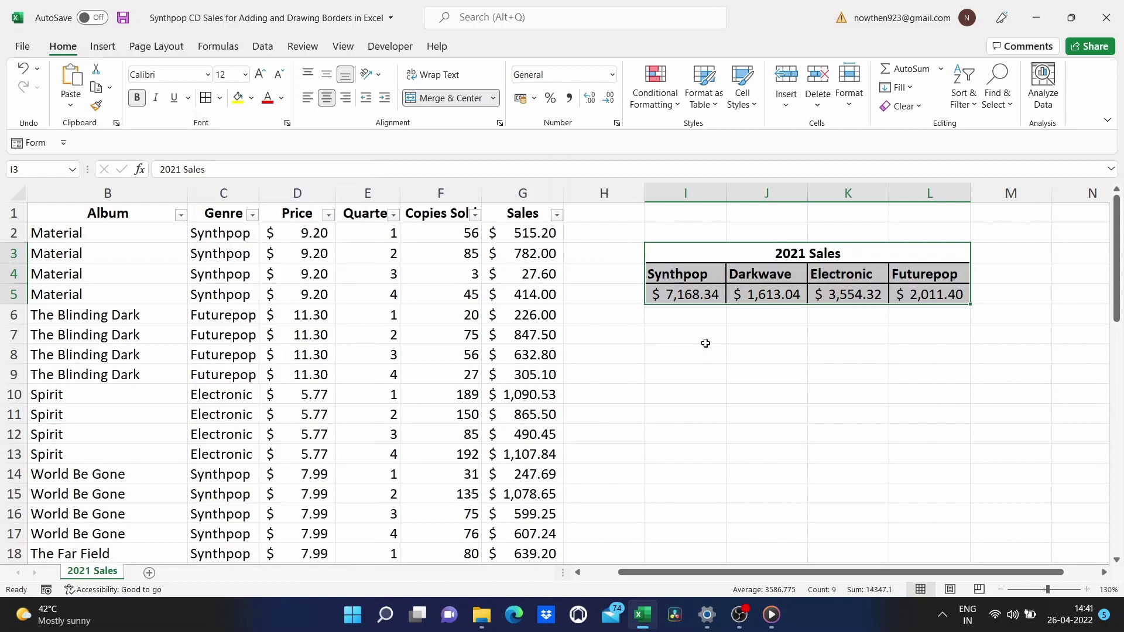
click(706, 343)
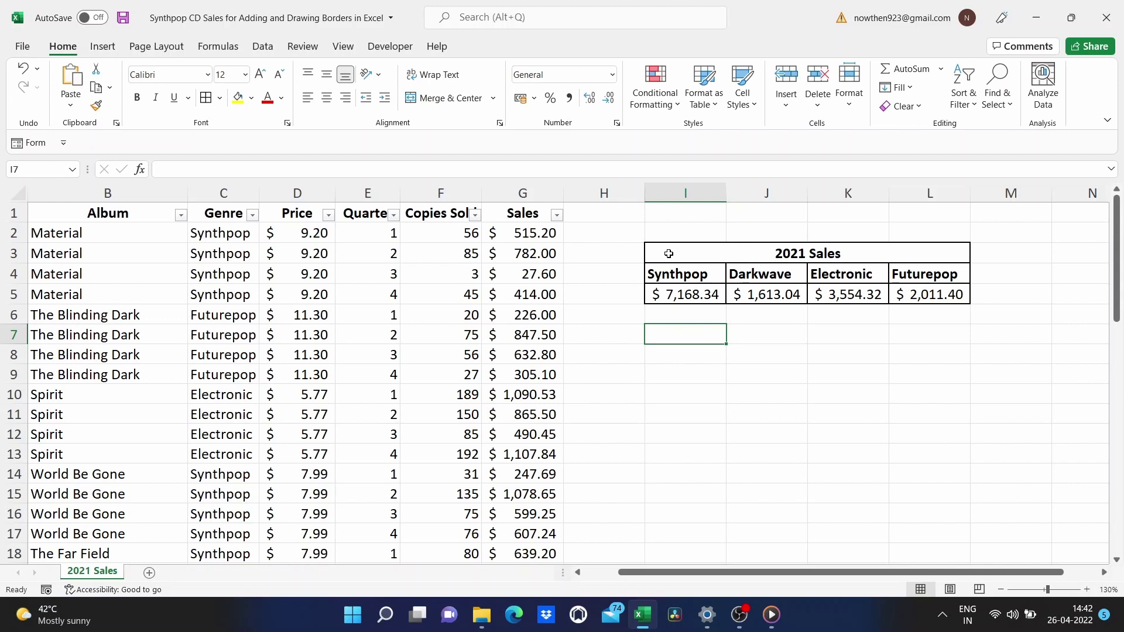
Add thick outside borders around the 2021 Sales summary table in I3:L5.
drag(665, 252, 891, 305)
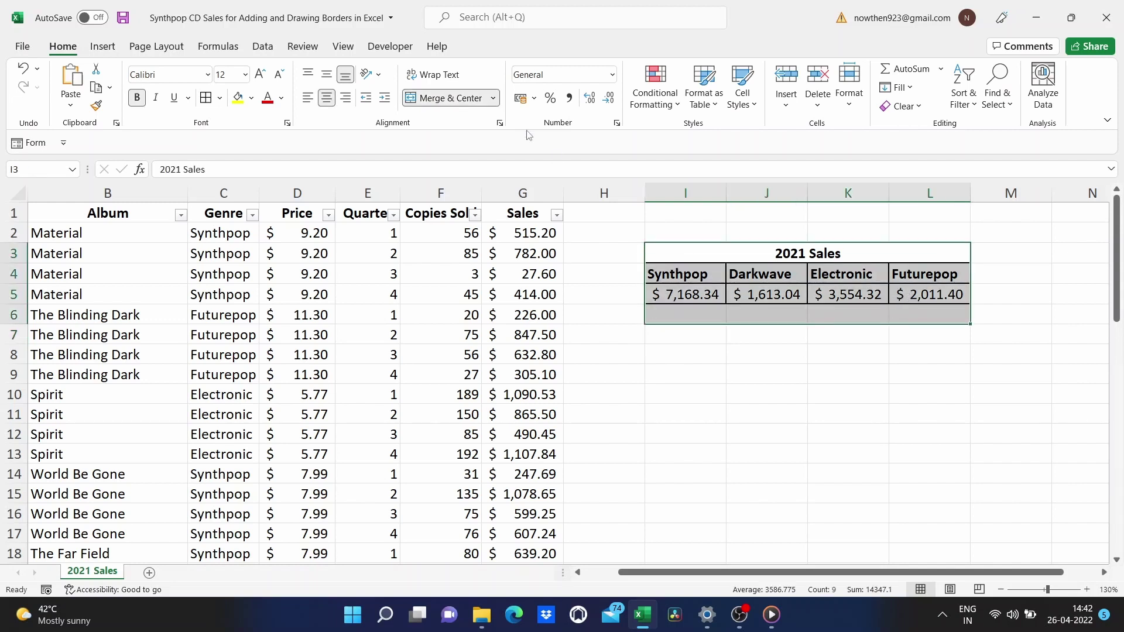
double_click(665, 253)
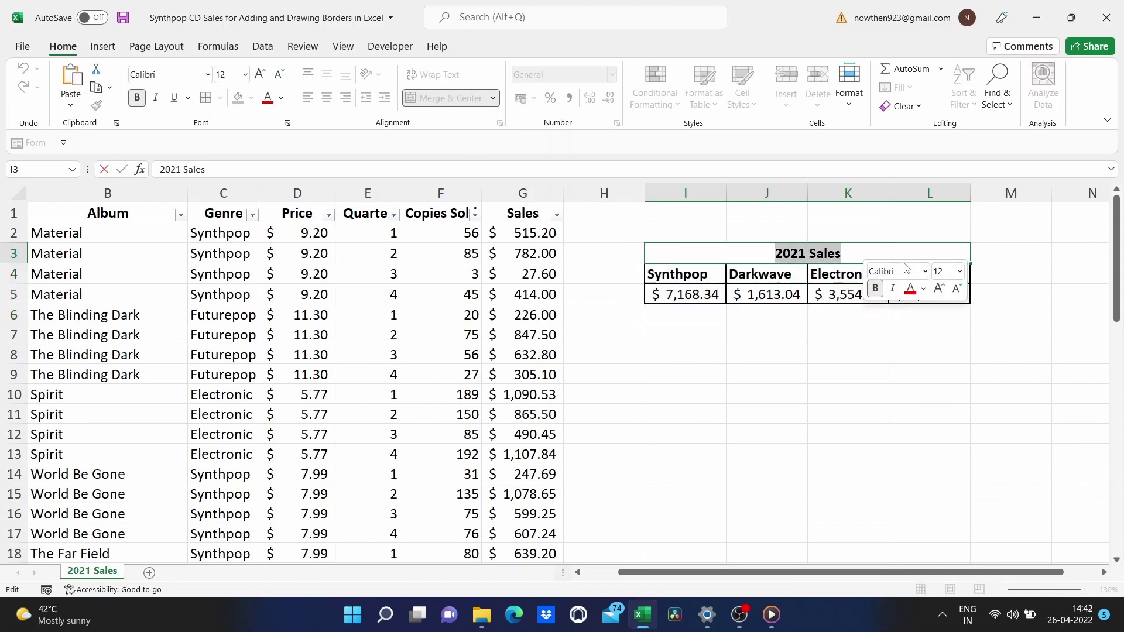
click(911, 230)
drag(755, 258, 931, 295)
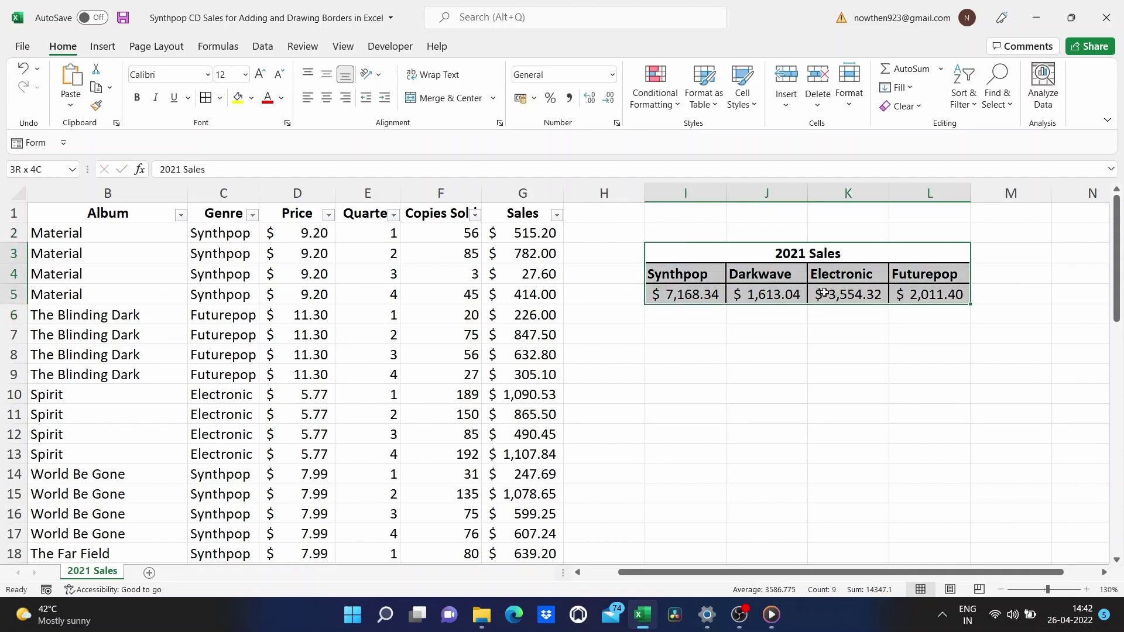
click(221, 98)
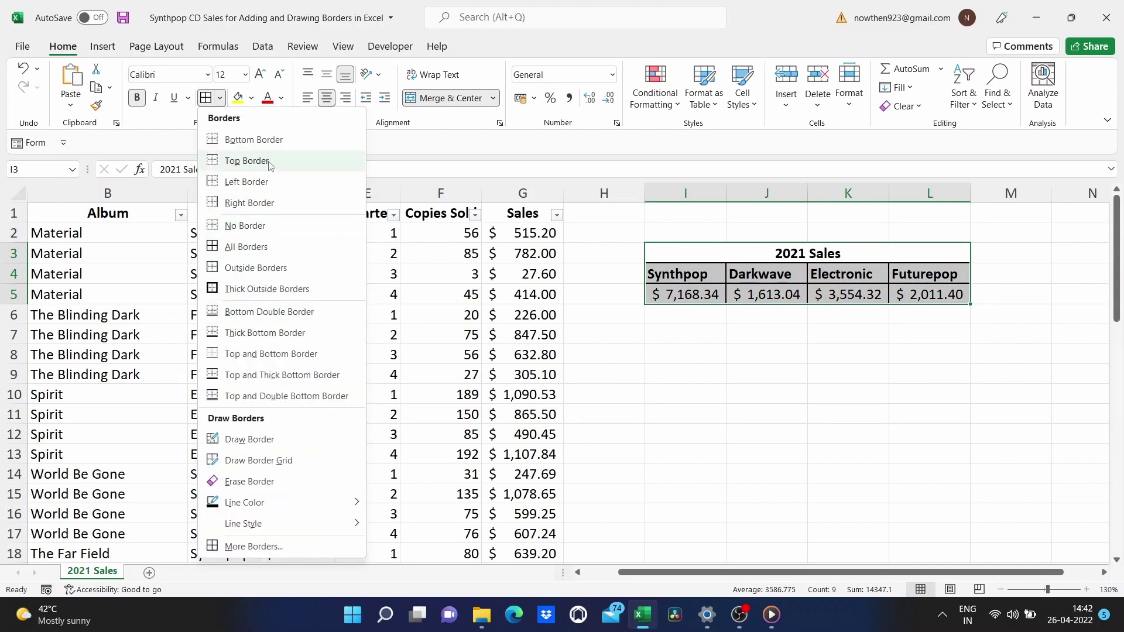
click(259, 281)
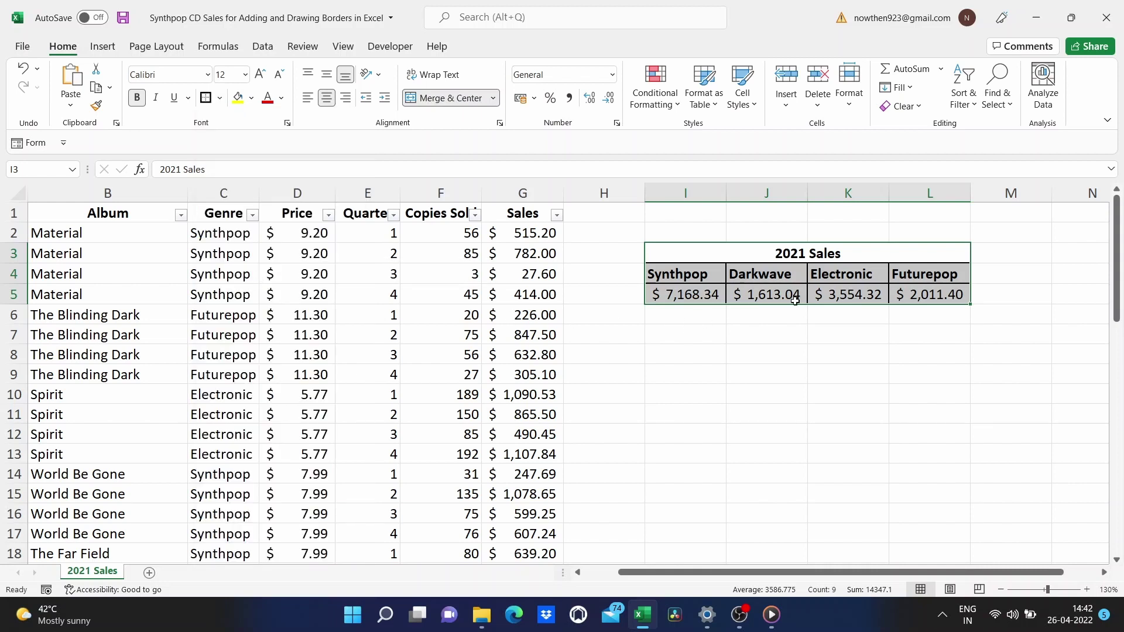
click(828, 332)
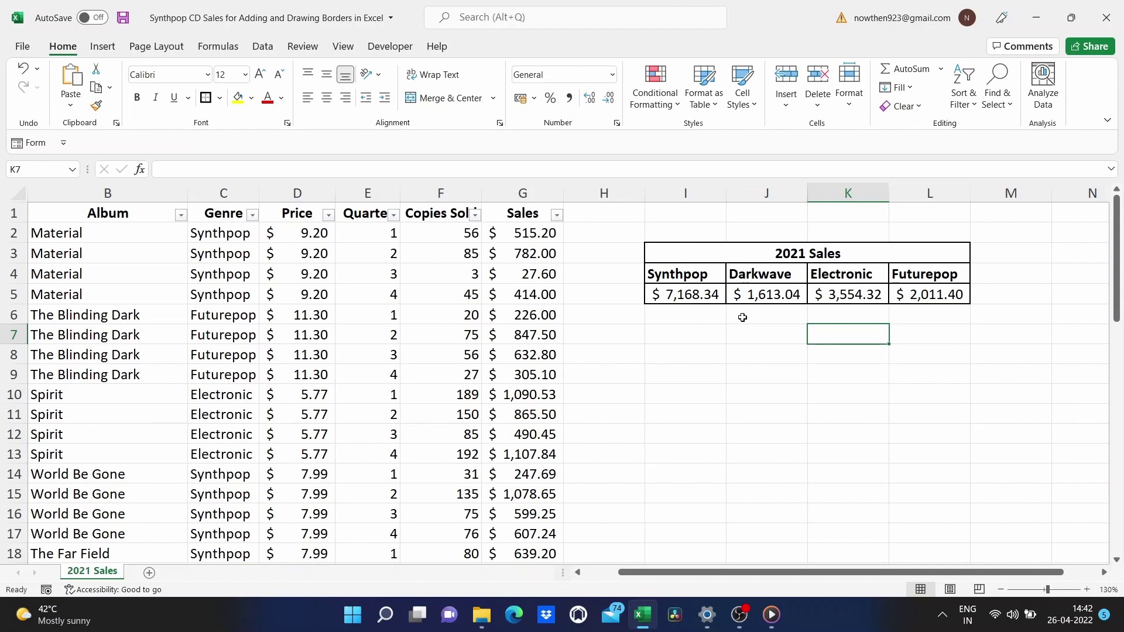
Open the detailed border settings for I3:L5 and set gold medium dash-dot outline and inside borders.
drag(659, 254, 843, 294)
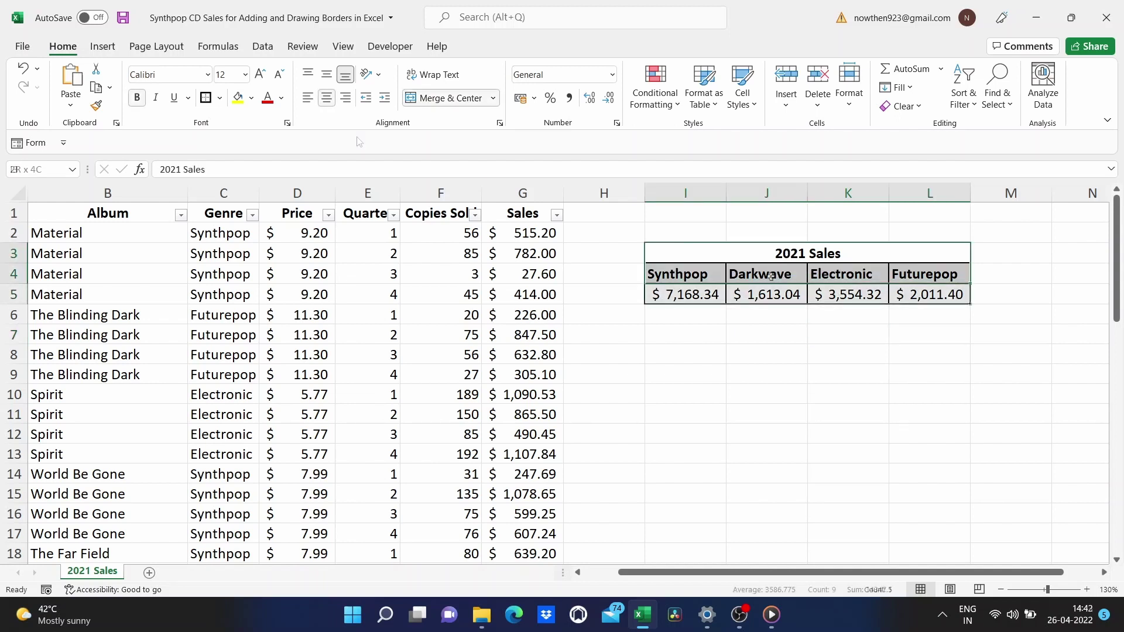
click(220, 98)
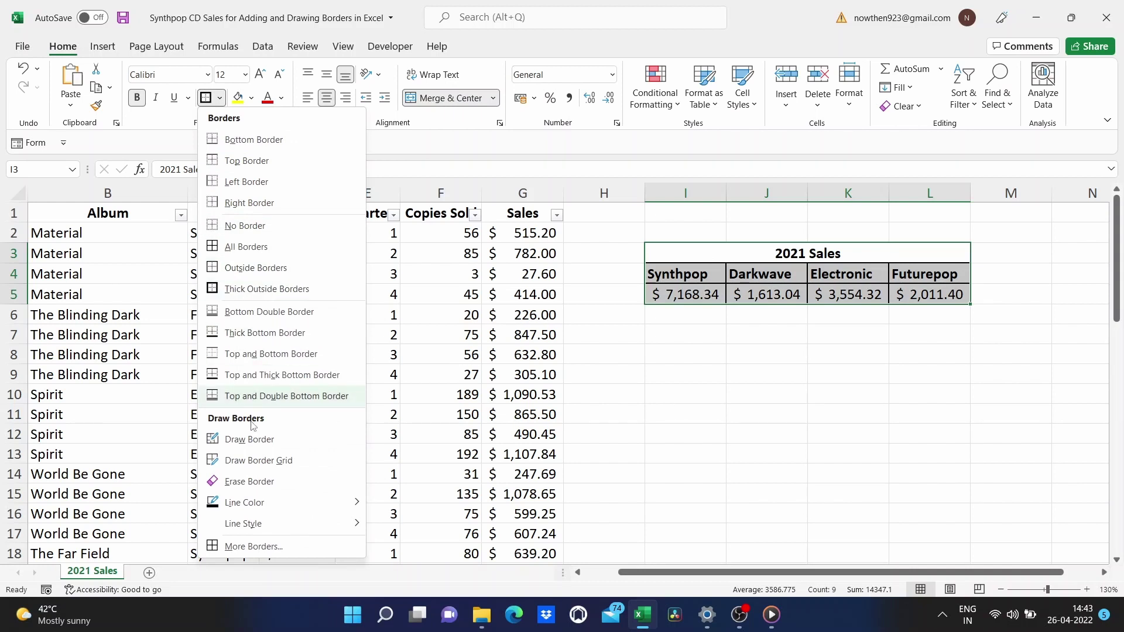
click(239, 556)
drag(604, 120, 564, 106)
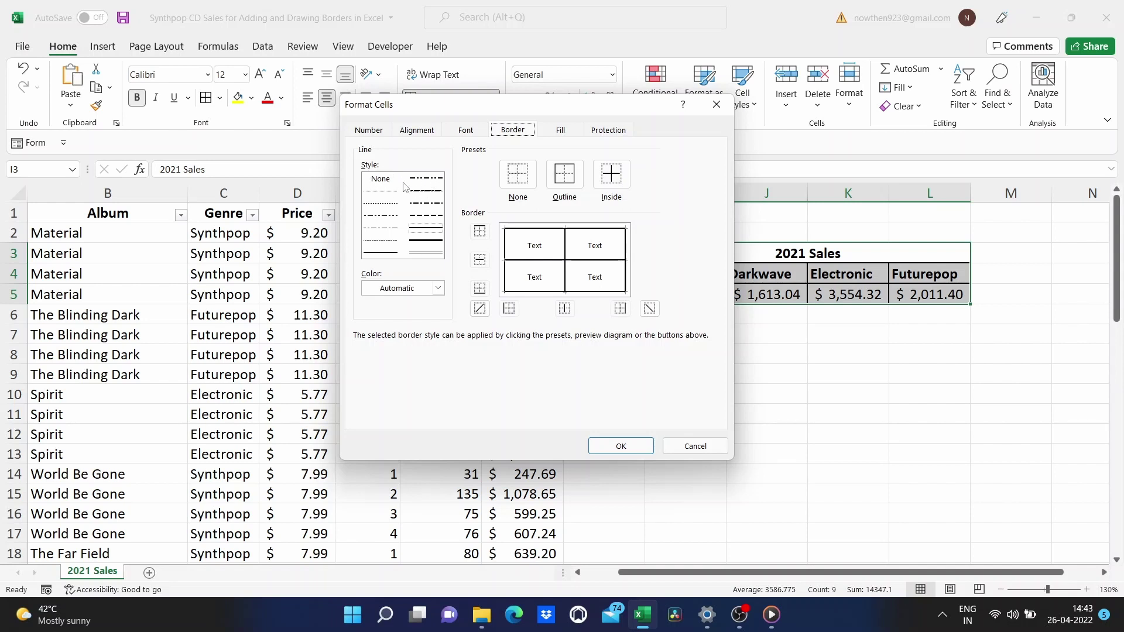
click(425, 179)
click(428, 204)
click(438, 288)
click(449, 348)
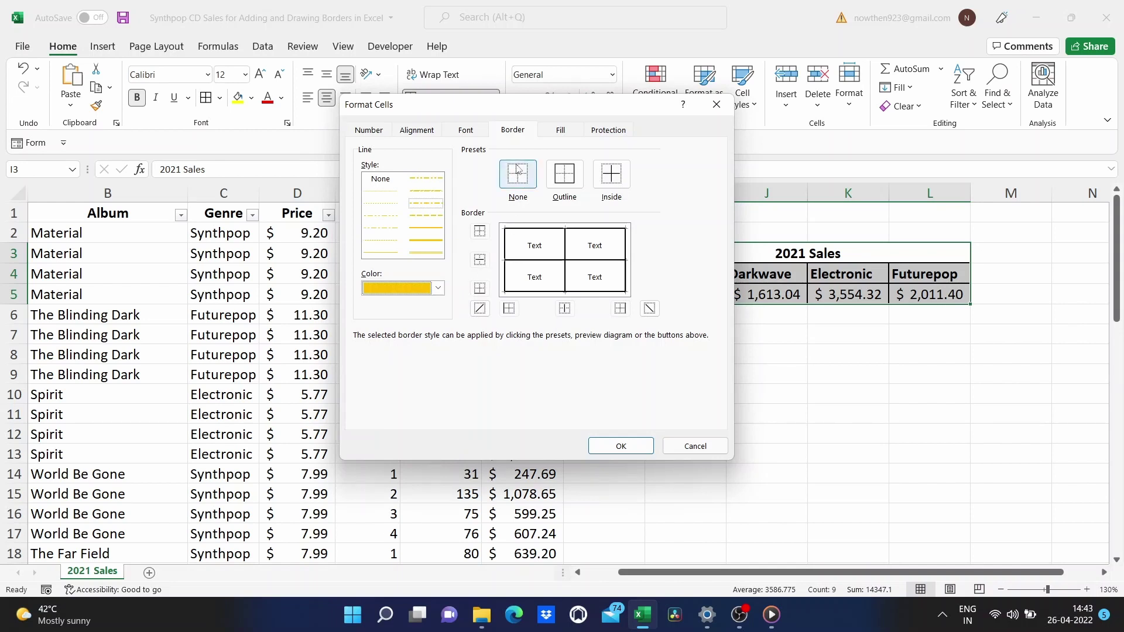
click(577, 178)
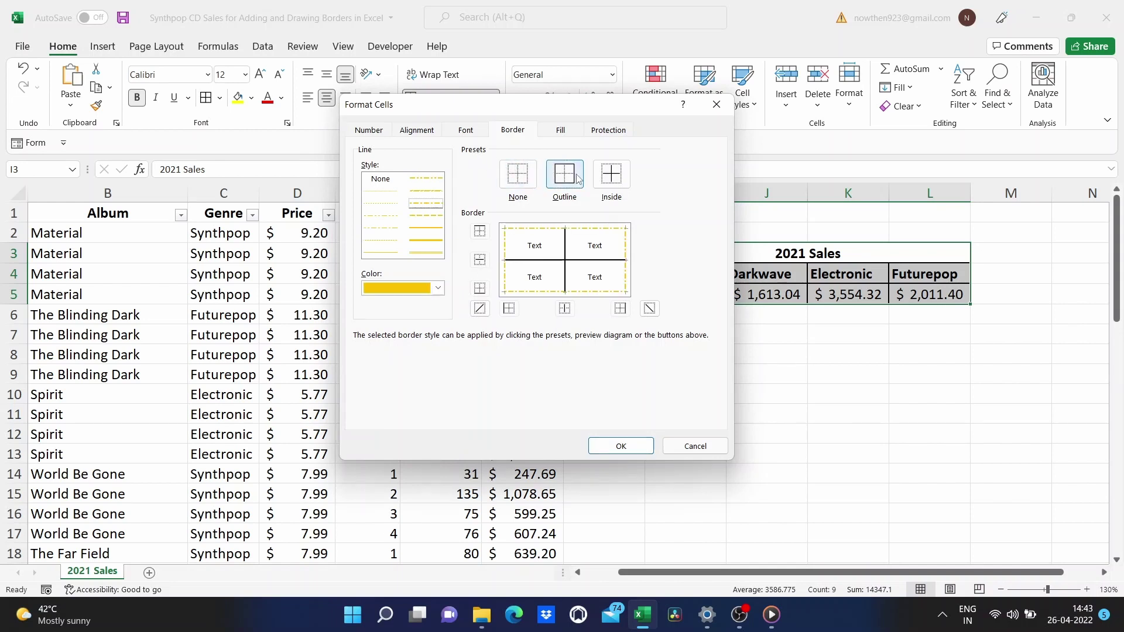
click(609, 175)
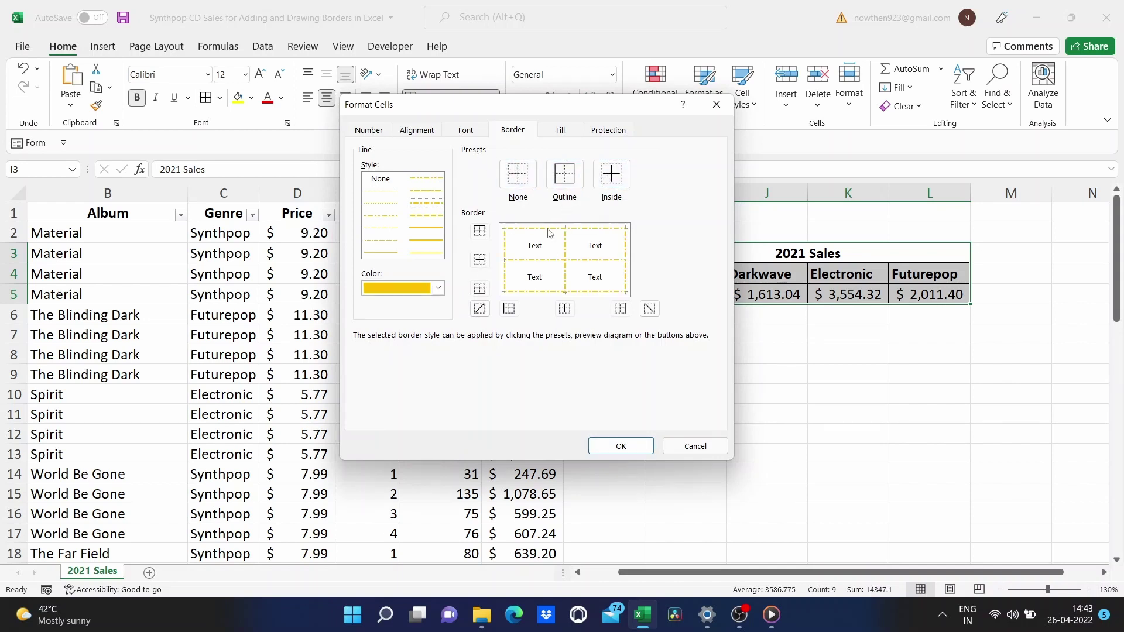
Try the None, Outline and Inside border presets in turn, finishing with no borders in the preview.
click(519, 177)
click(561, 179)
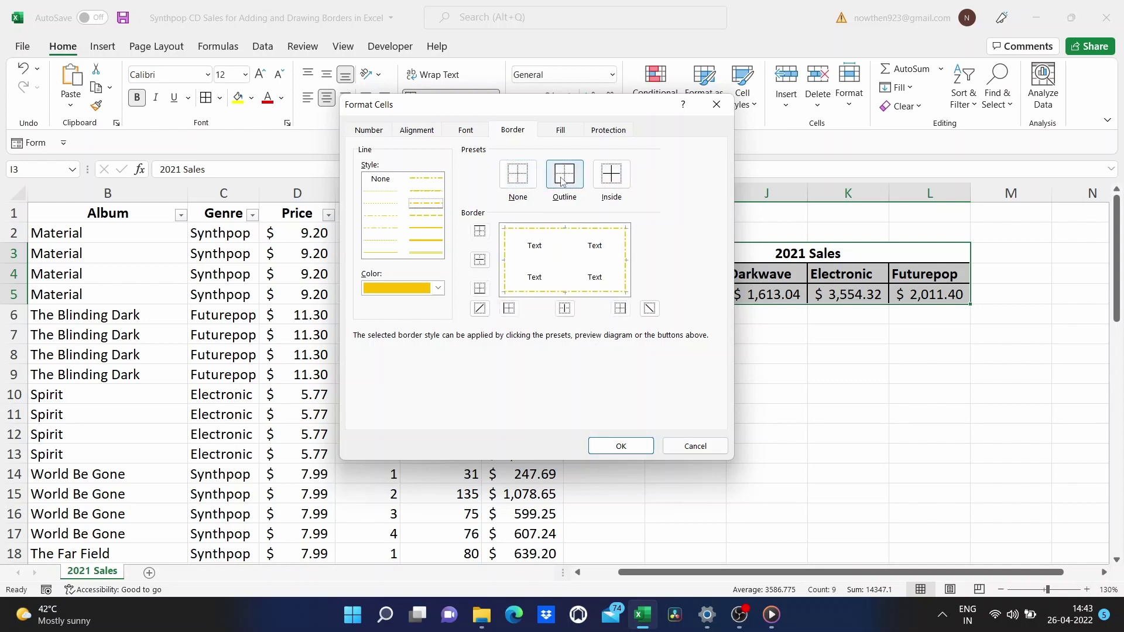
click(612, 177)
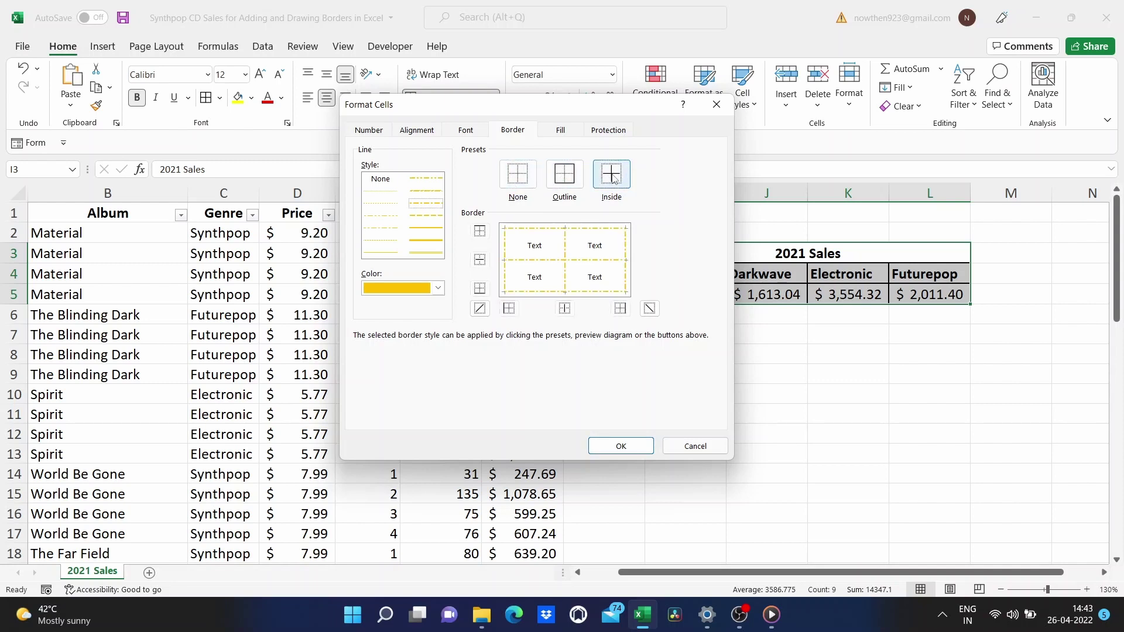
click(569, 178)
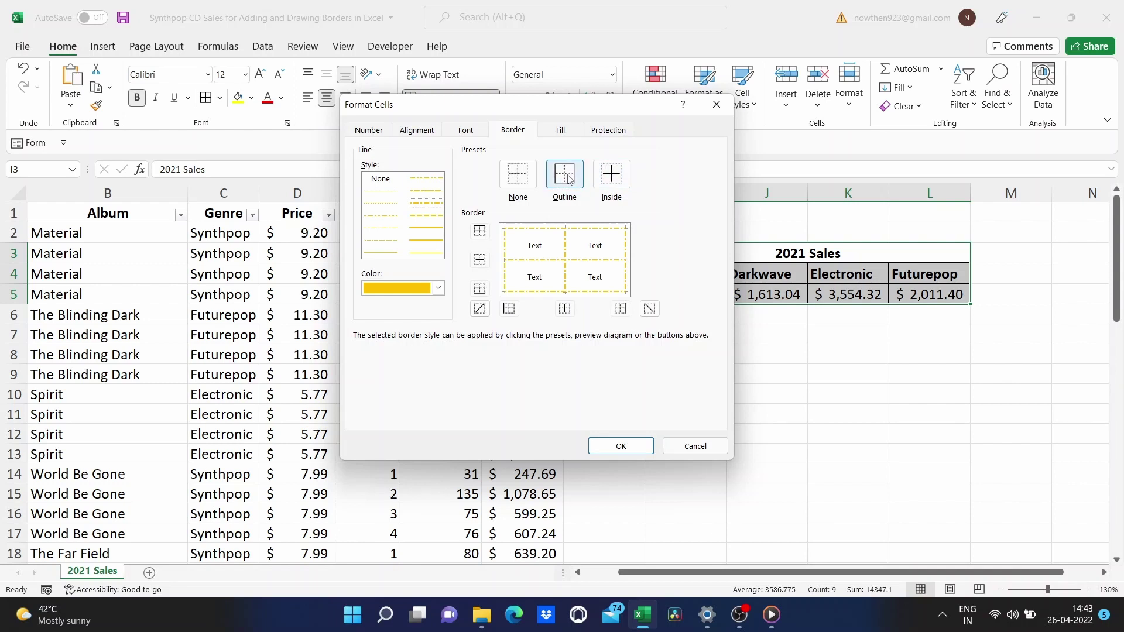
click(518, 178)
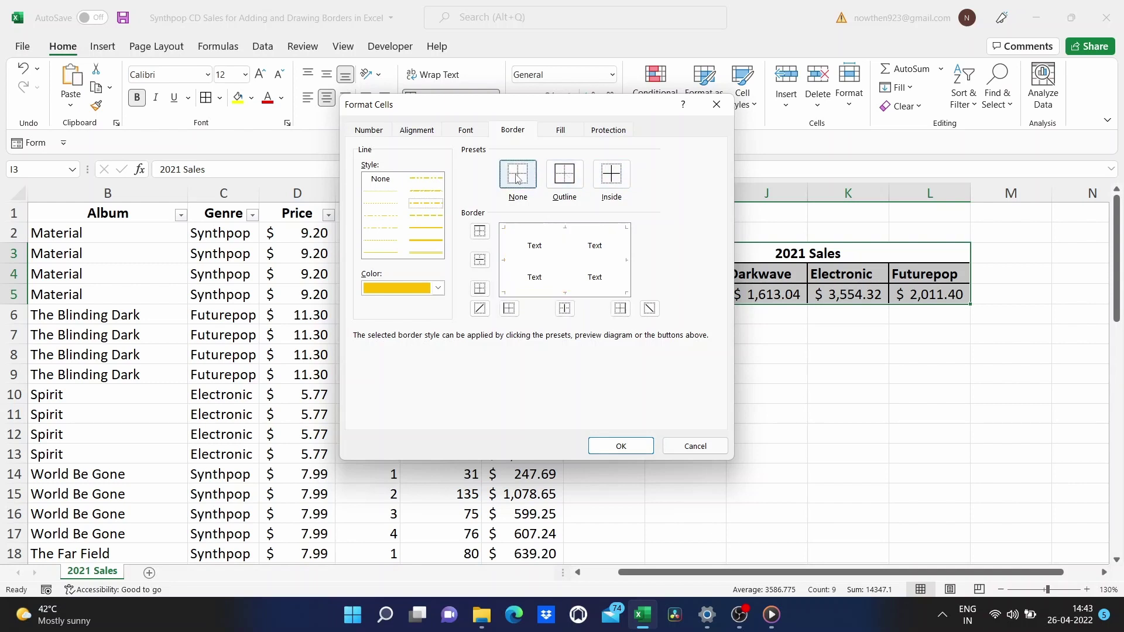
click(565, 179)
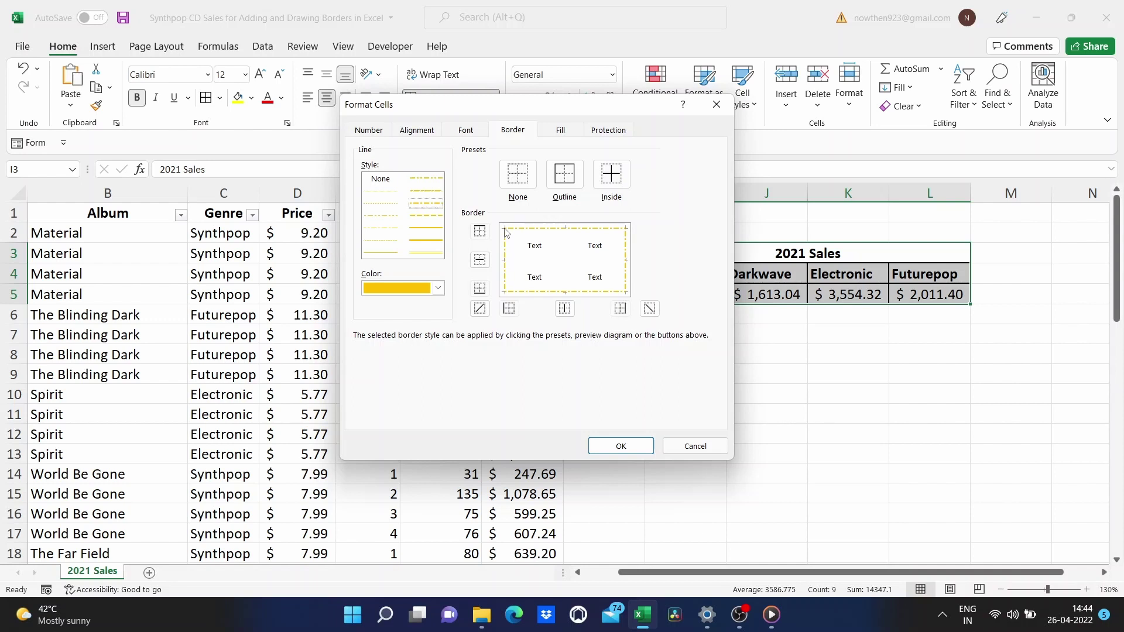
click(518, 185)
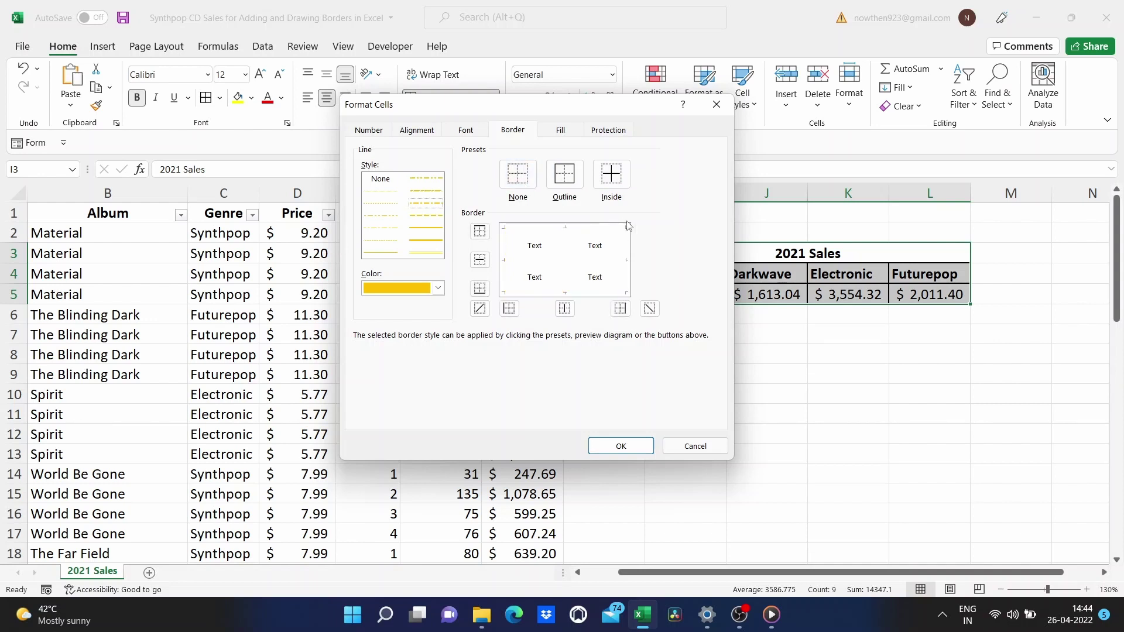
Add gold dash-dot inside, top, bottom, upward diagonal, left and right borders to the border preview.
click(610, 175)
click(480, 235)
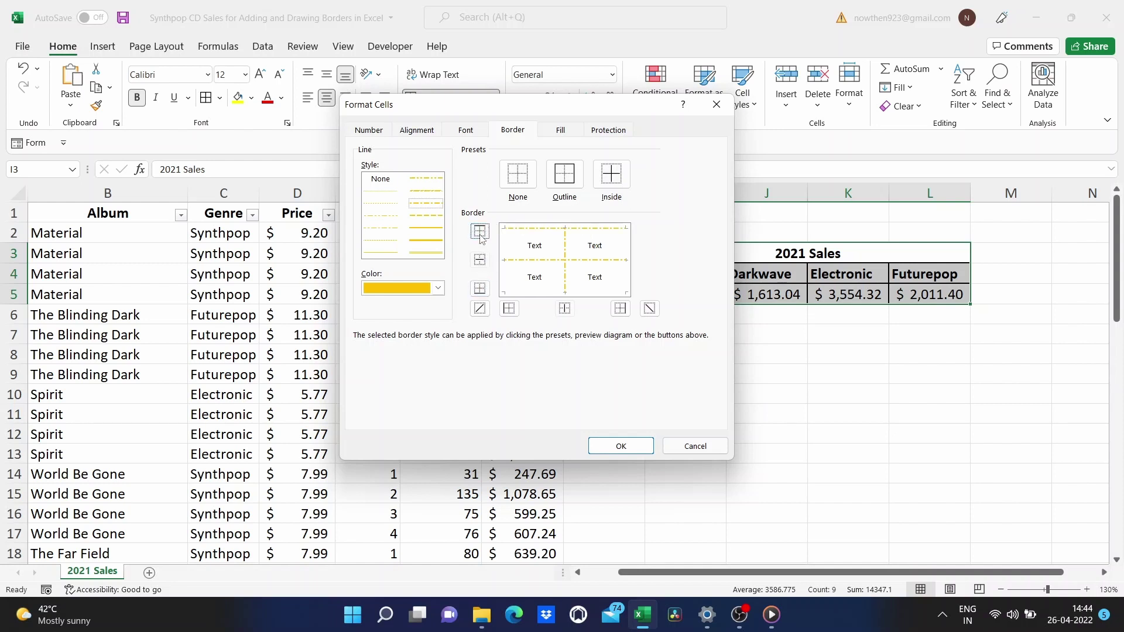
click(481, 261)
click(480, 261)
click(480, 288)
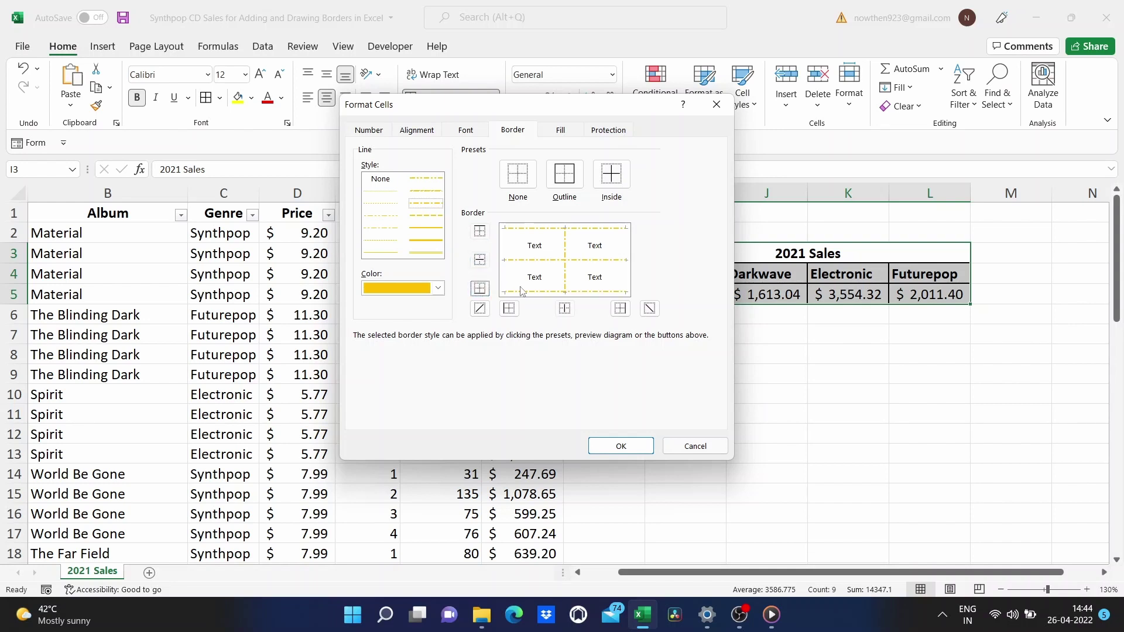
click(480, 308)
click(506, 311)
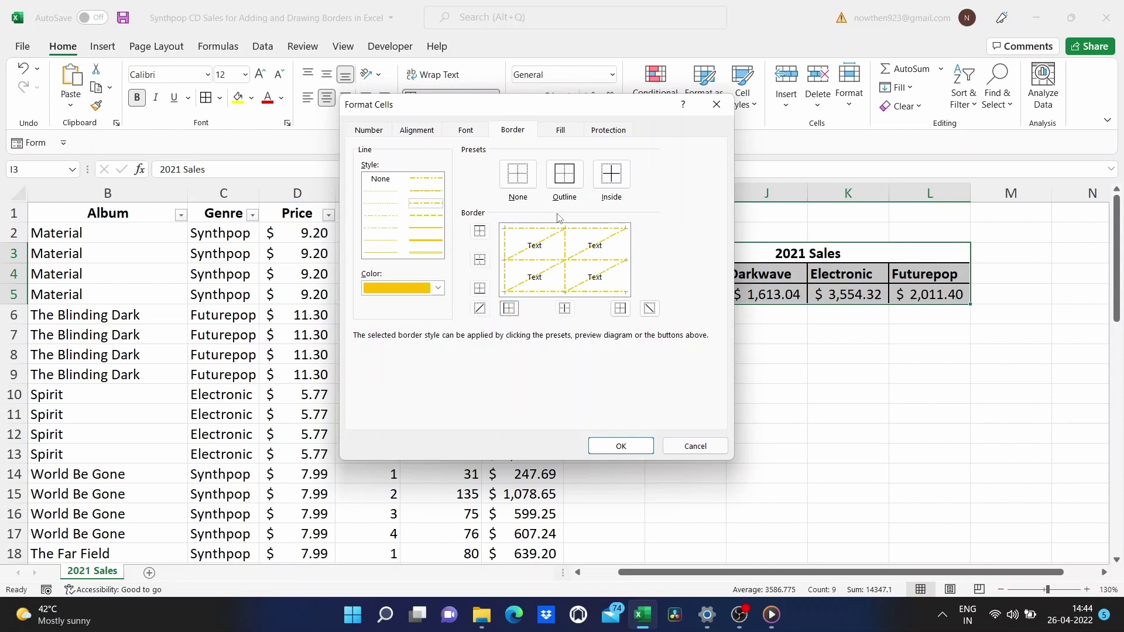
click(626, 314)
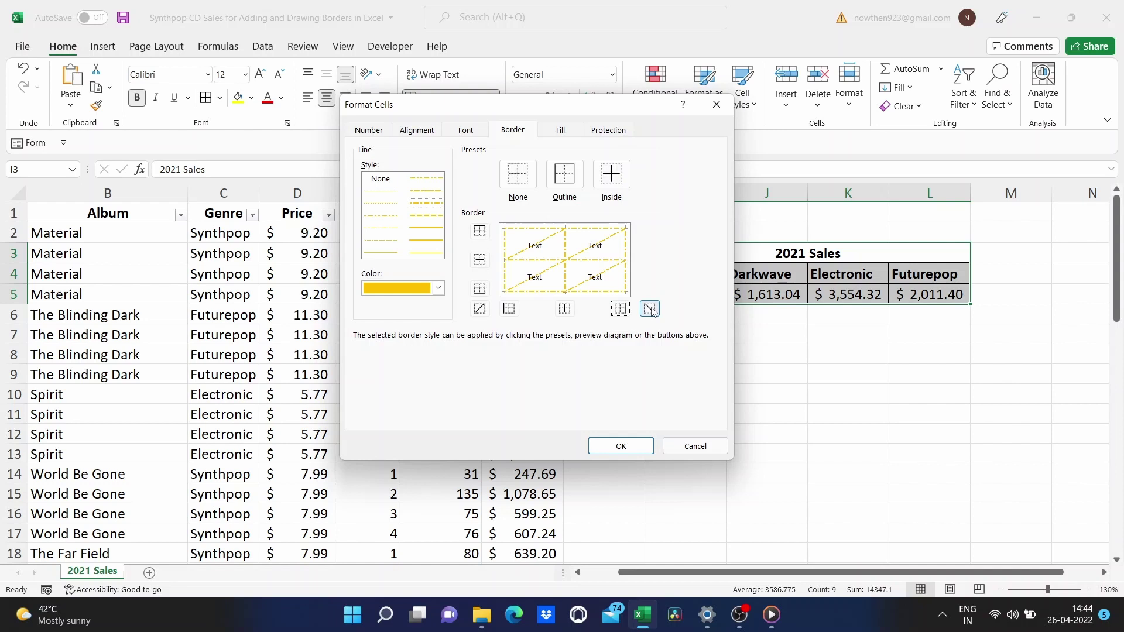
Toggle the downward diagonal on and off, then remove the individual borders and clear the rest with the None preset.
click(650, 309)
click(651, 309)
click(621, 309)
click(564, 310)
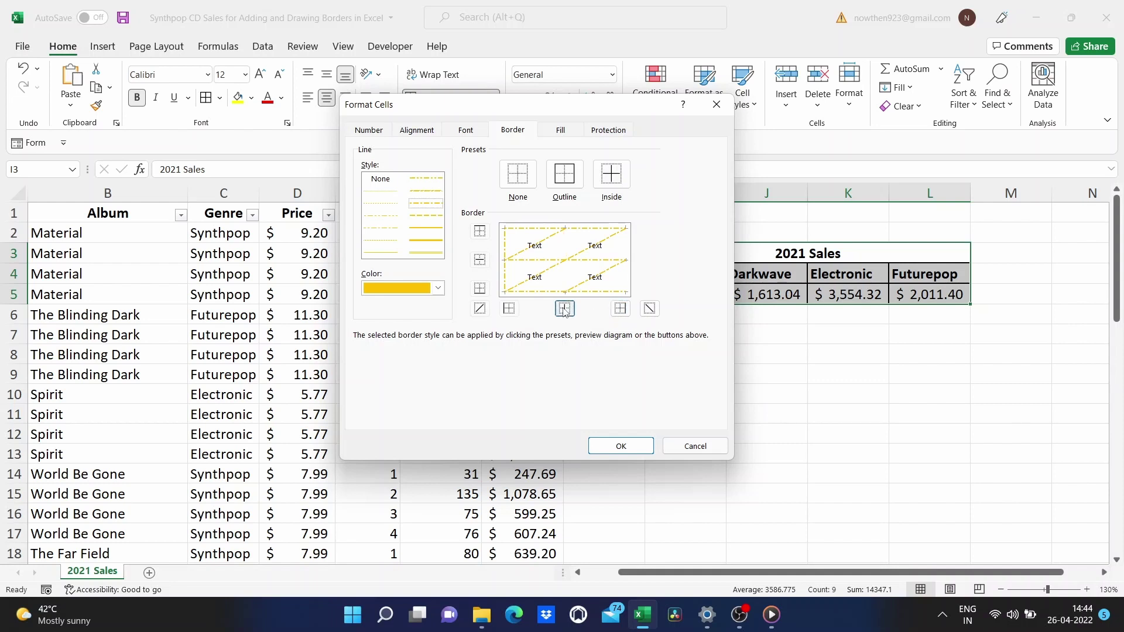
click(510, 309)
click(479, 309)
click(481, 261)
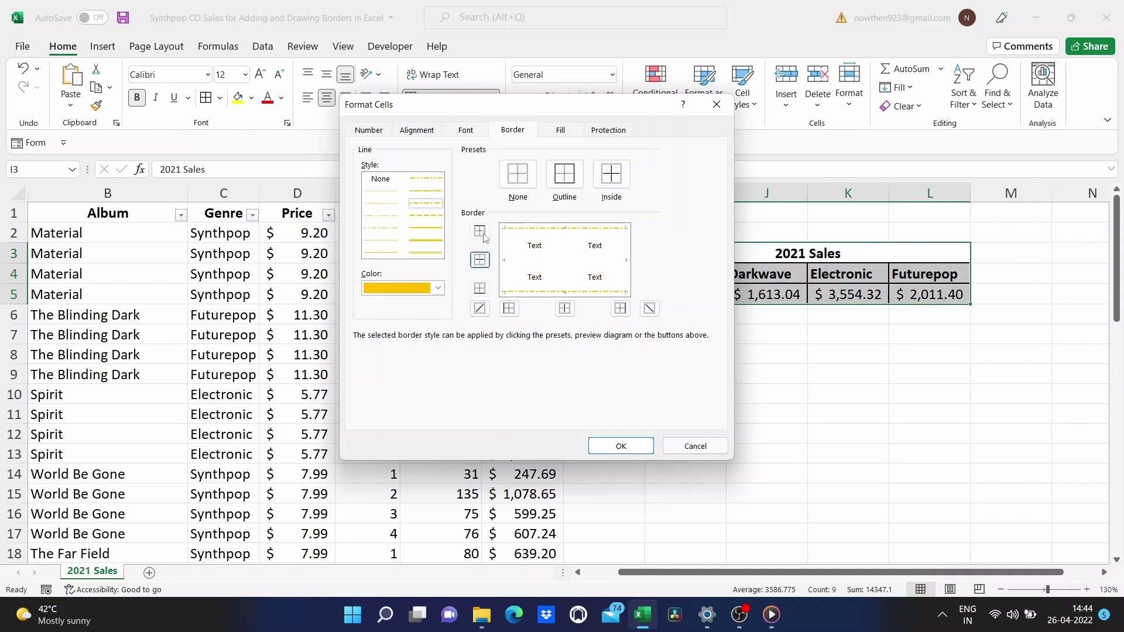
click(481, 232)
click(519, 176)
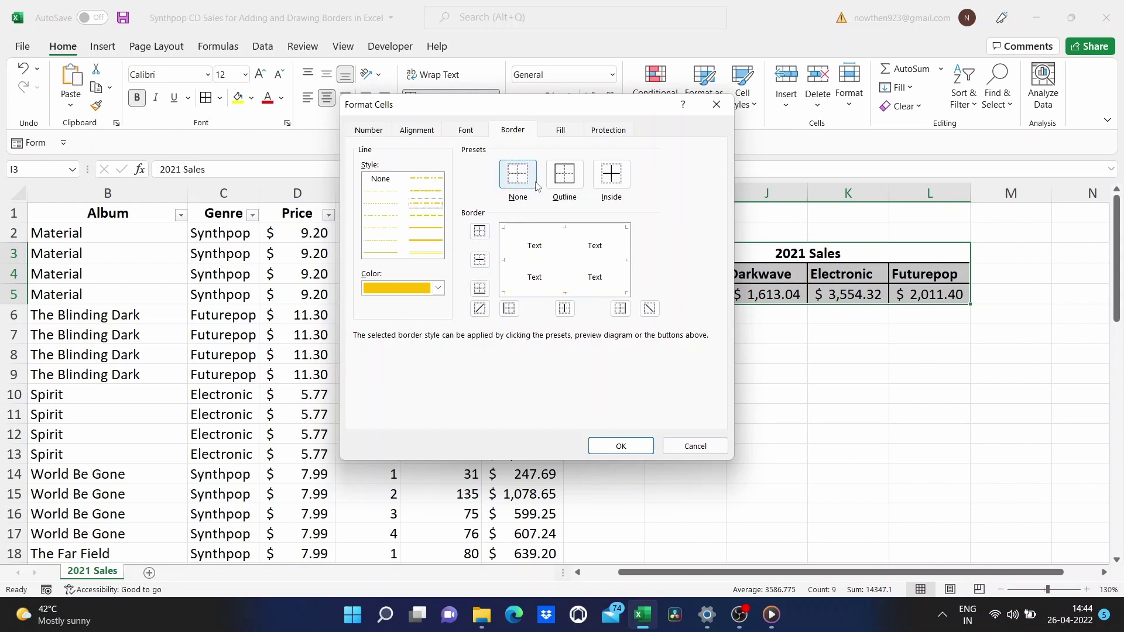
Apply thick solid dark blue outline and inside borders to the 2021 Sales table in I3:L5.
click(572, 179)
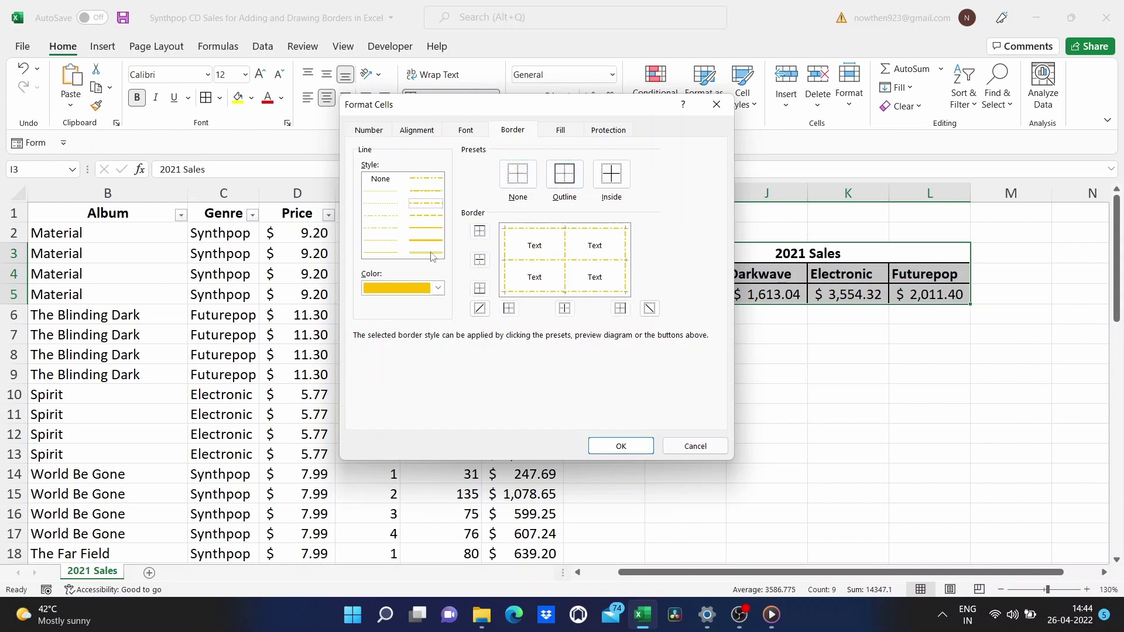
click(419, 287)
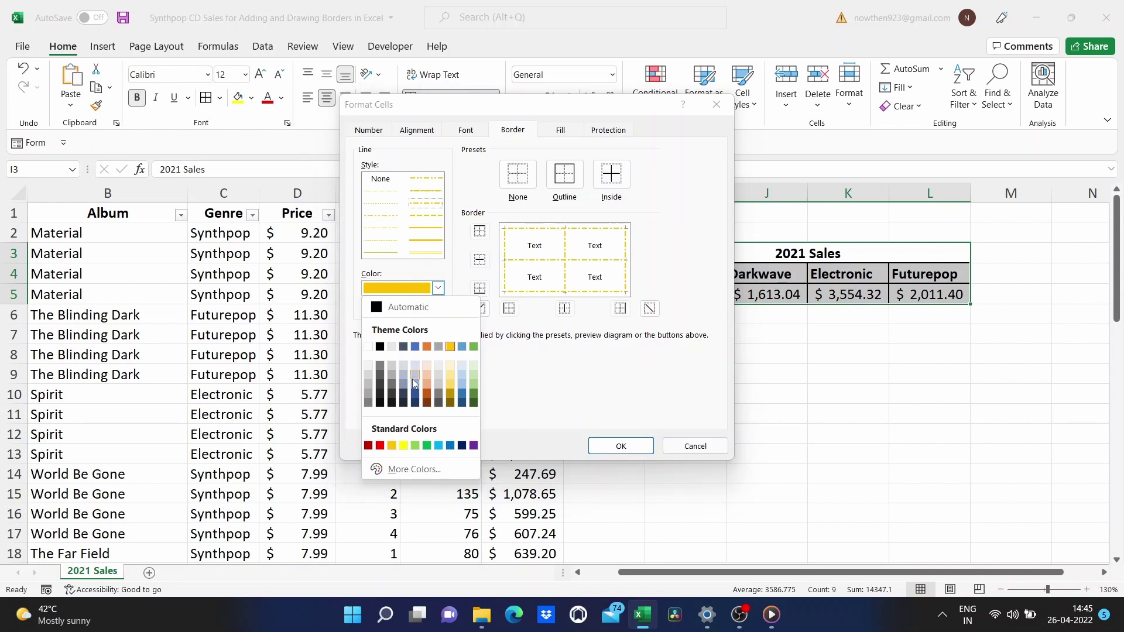
click(415, 394)
click(431, 242)
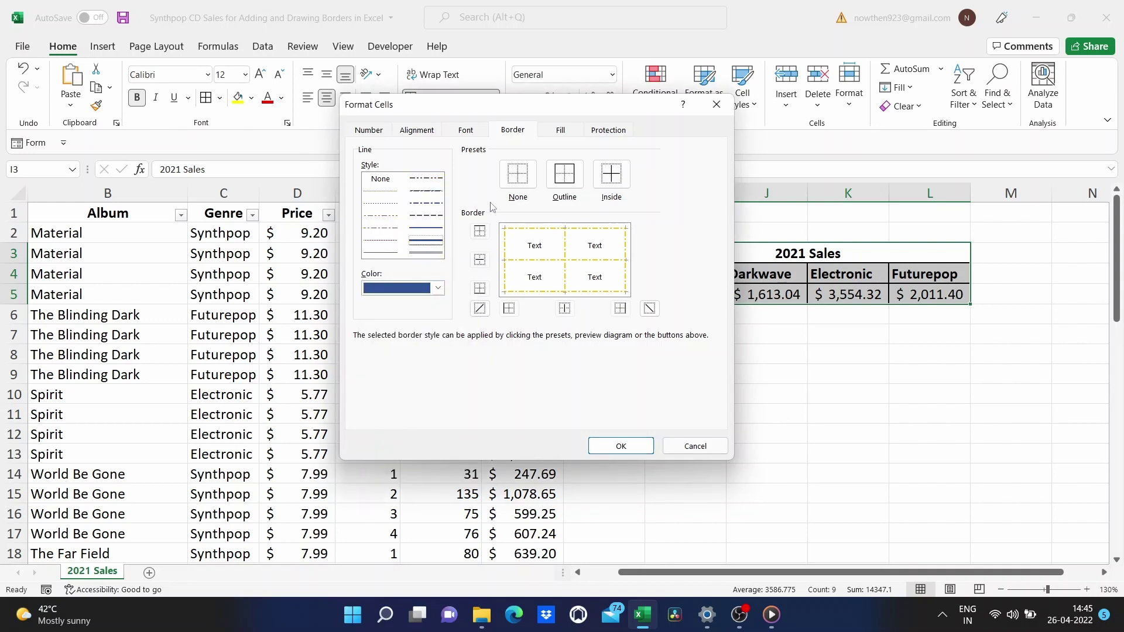
click(565, 176)
click(611, 176)
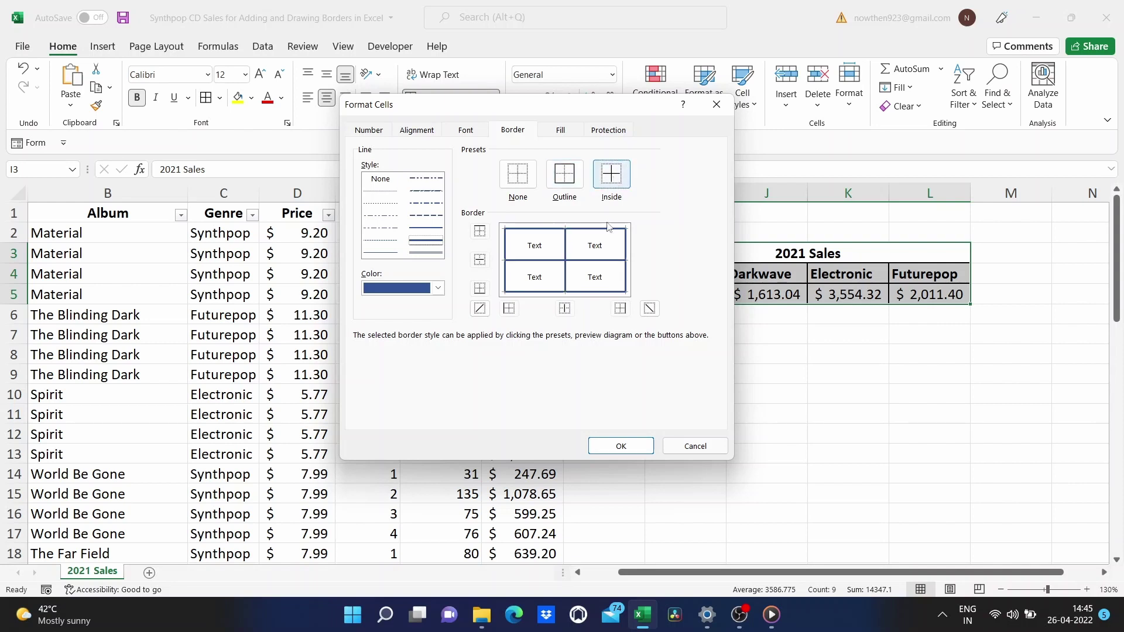
click(604, 446)
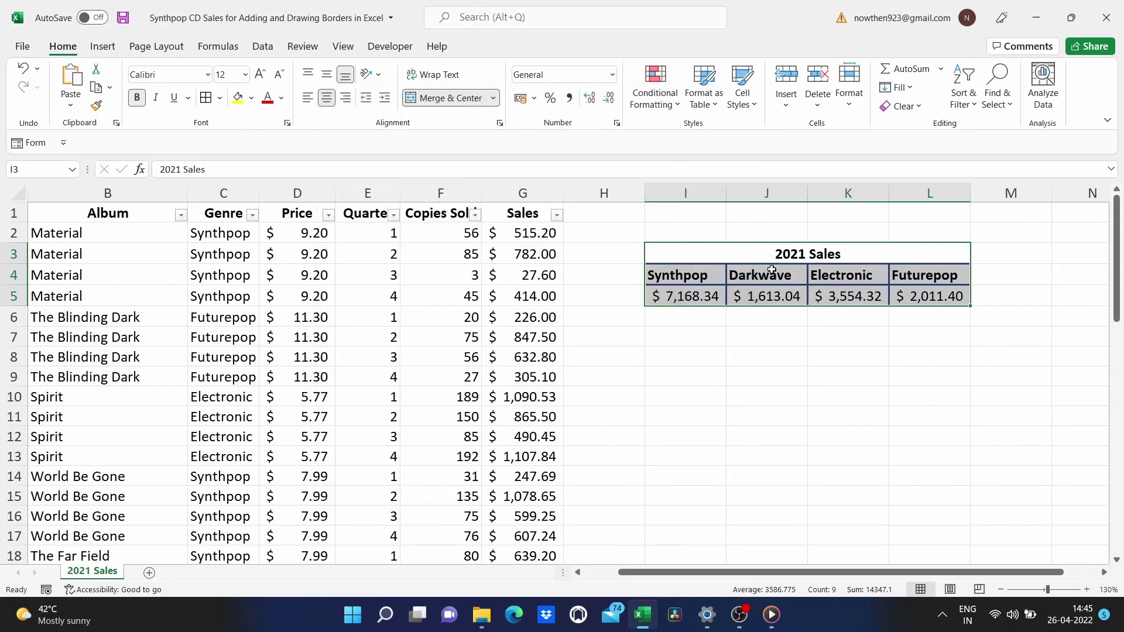
Draw individual borders below the 2021 Sales table: partial edges around I6:L12, vertical lines between columns, and horizontal lines under rows 6 and 7.
click(785, 351)
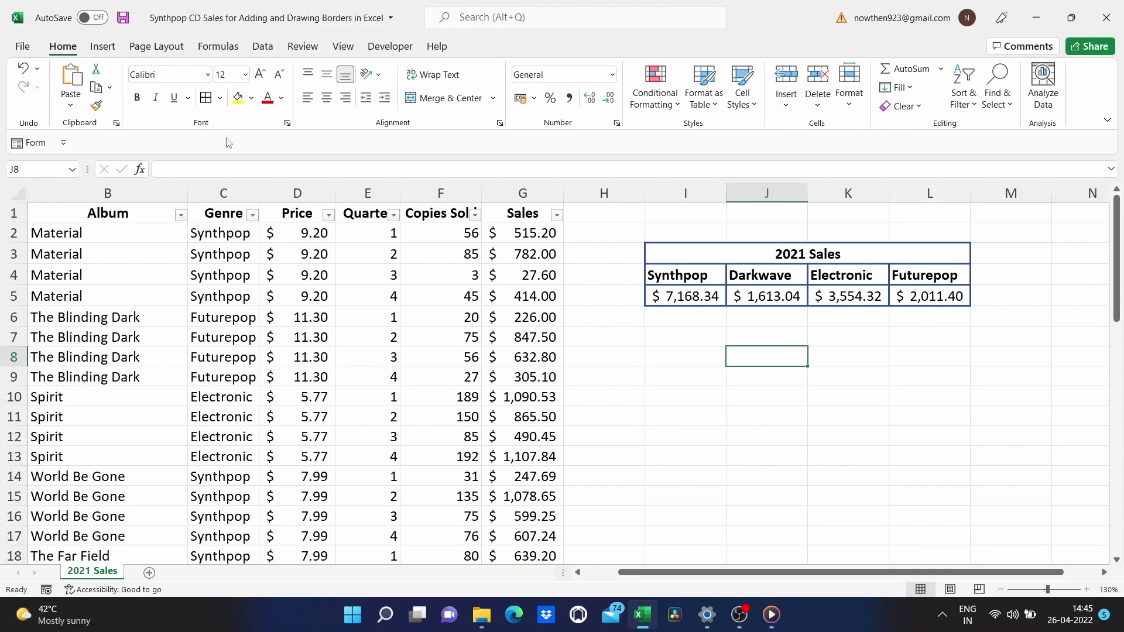
click(220, 99)
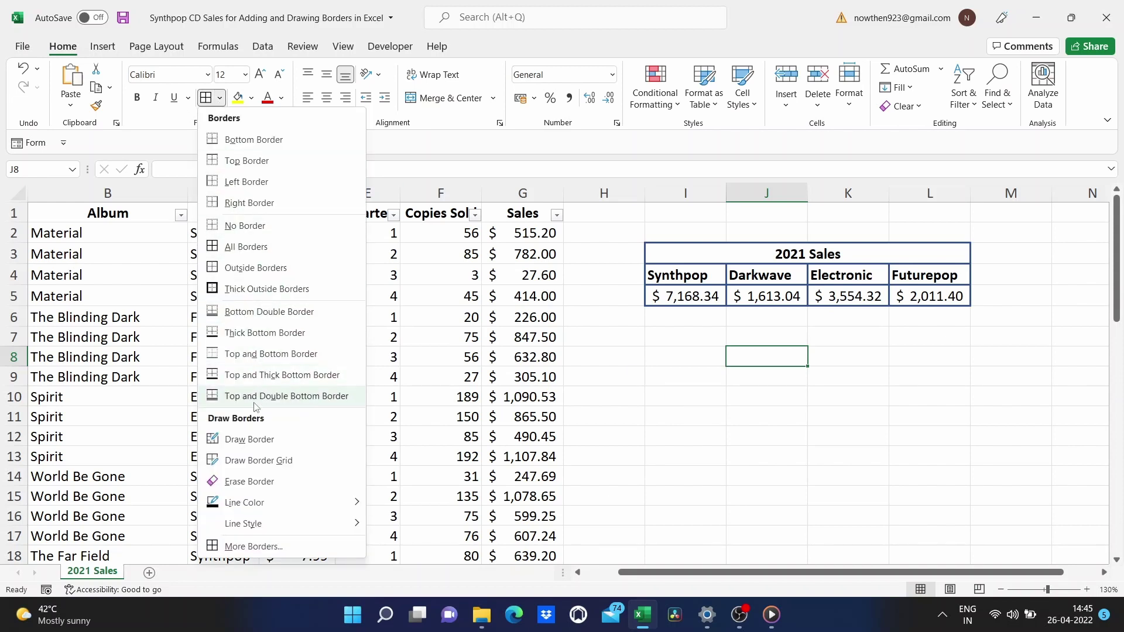
click(250, 440)
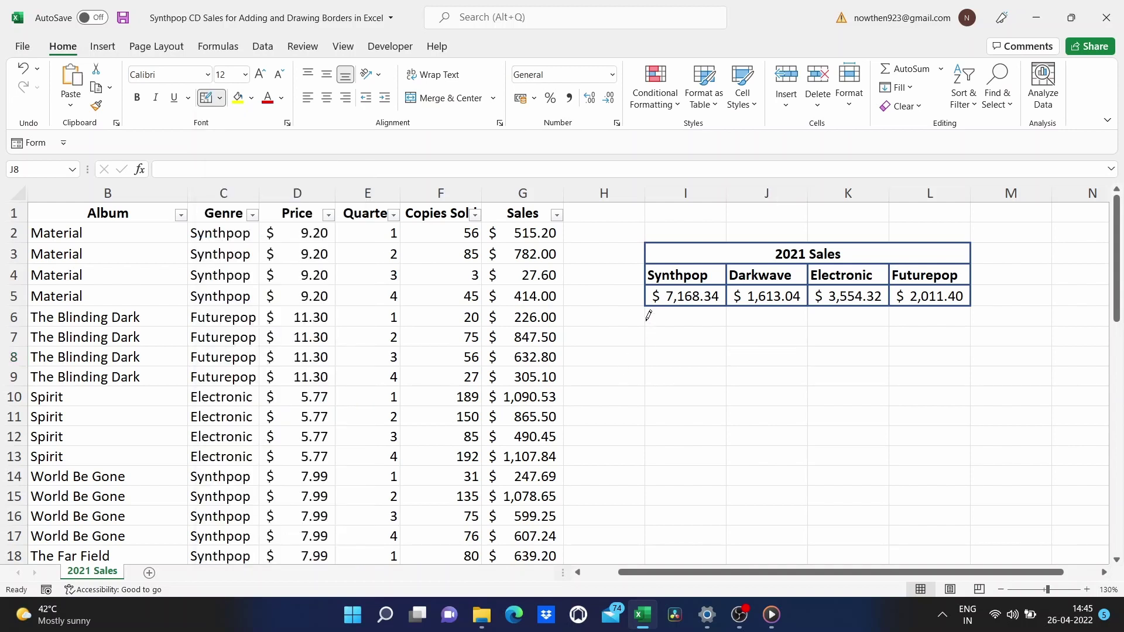
mouse_move(648, 331)
mouse_down()
mouse_move(650, 387)
mouse_move(837, 400)
mouse_move(828, 400)
mouse_up()
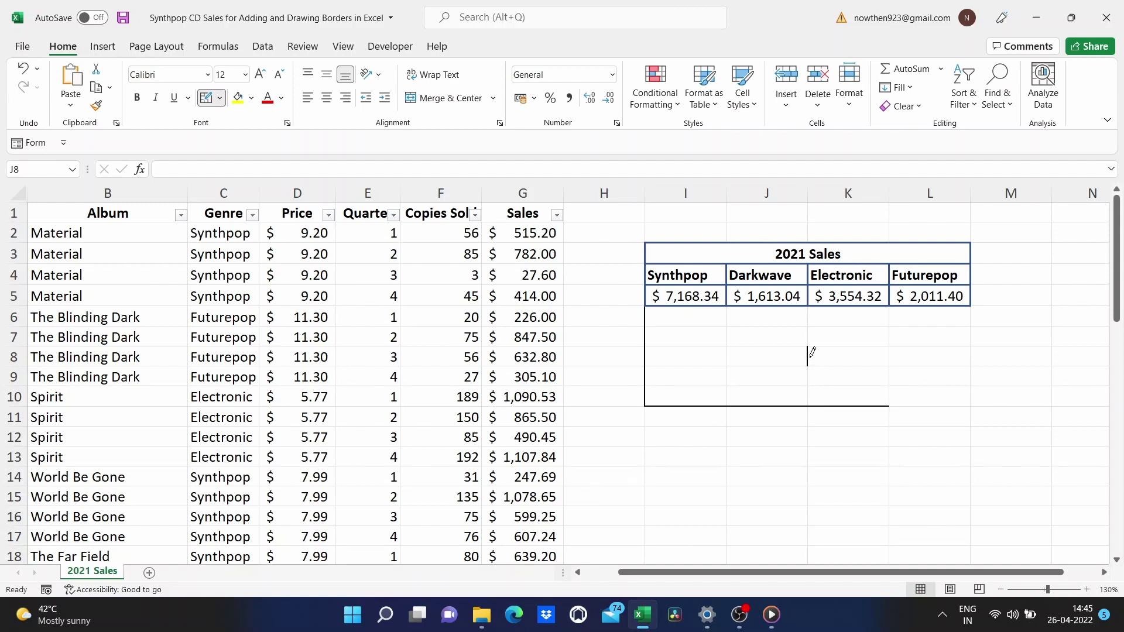
drag(811, 347, 814, 317)
drag(729, 319, 731, 364)
drag(974, 314, 978, 442)
click(939, 340)
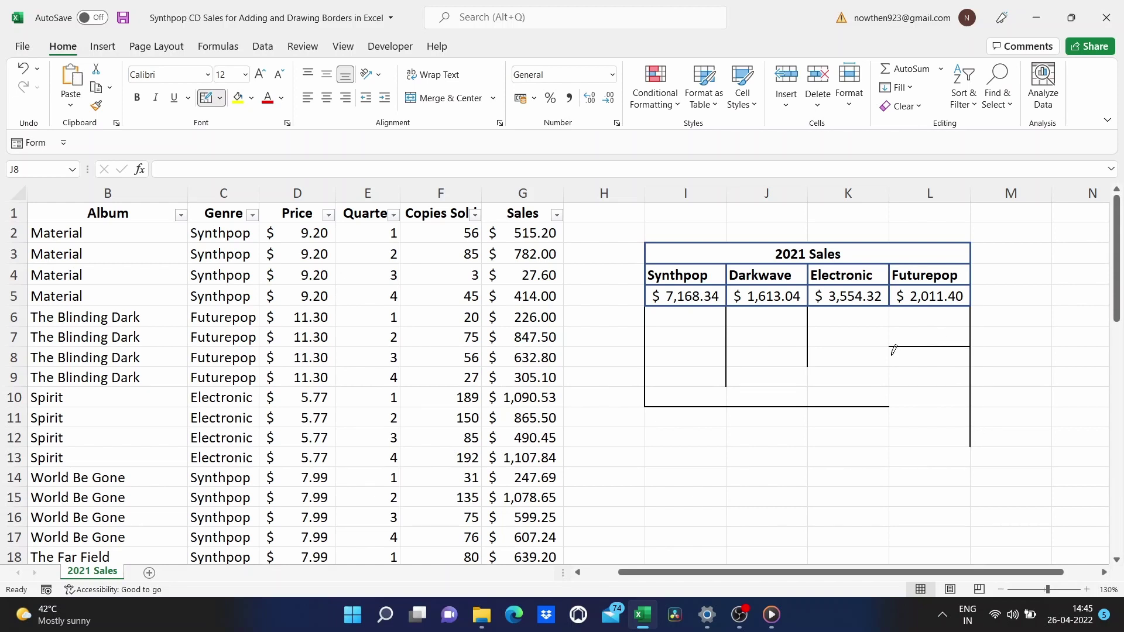
mouse_move(880, 339)
mouse_down()
mouse_move(766, 336)
mouse_move(827, 319)
mouse_move(958, 341)
mouse_move(961, 319)
mouse_move(948, 319)
mouse_up()
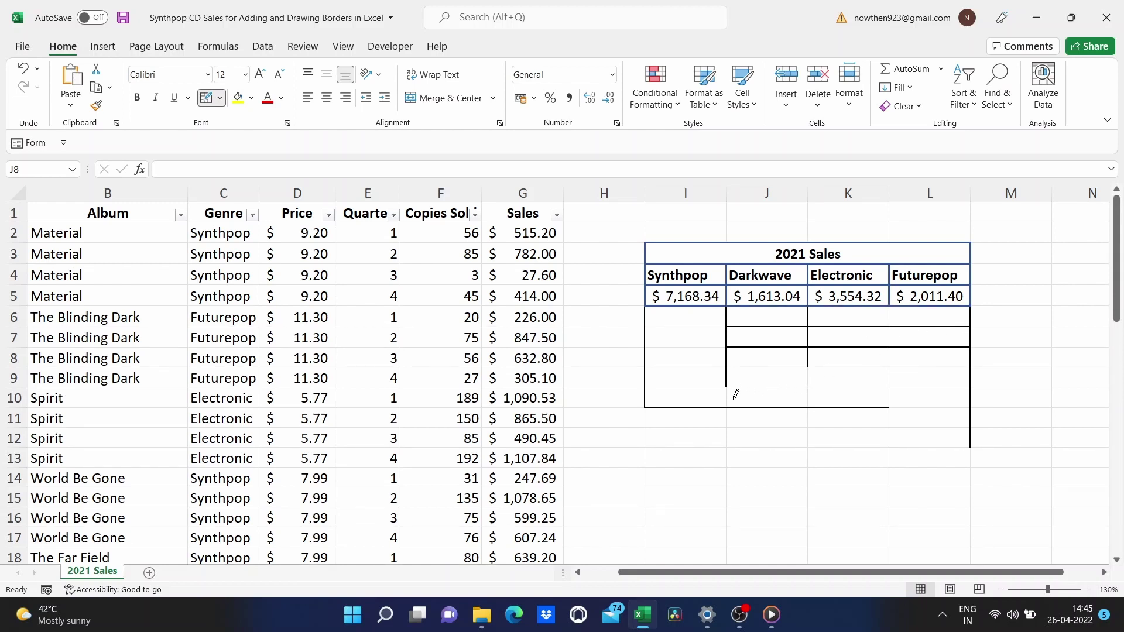
drag(730, 393, 730, 427)
Draw a border grid over the cells I6:L15 below the 2021 Sales table.
click(220, 100)
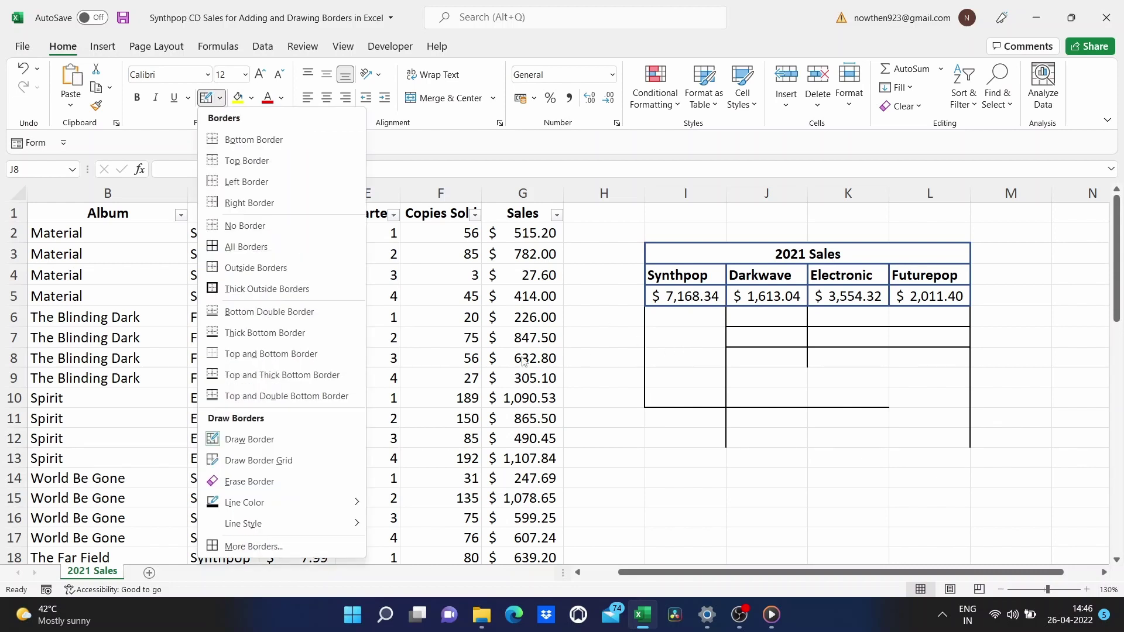
click(268, 461)
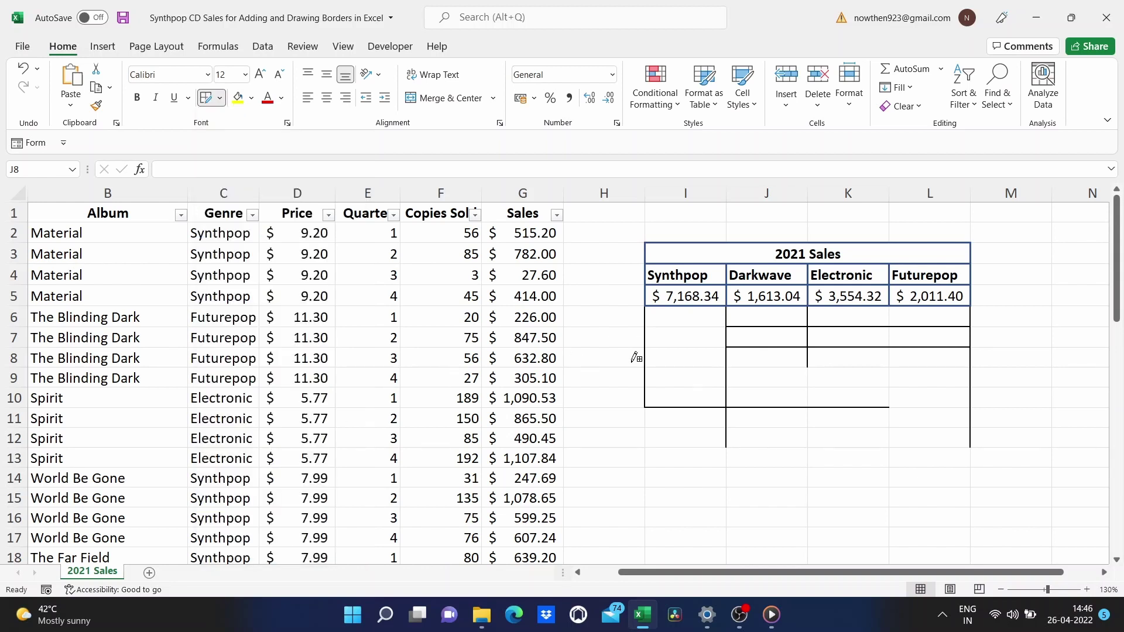
mouse_move(662, 313)
mouse_down()
mouse_move(725, 391)
mouse_move(914, 409)
mouse_move(917, 520)
mouse_move(912, 495)
mouse_up()
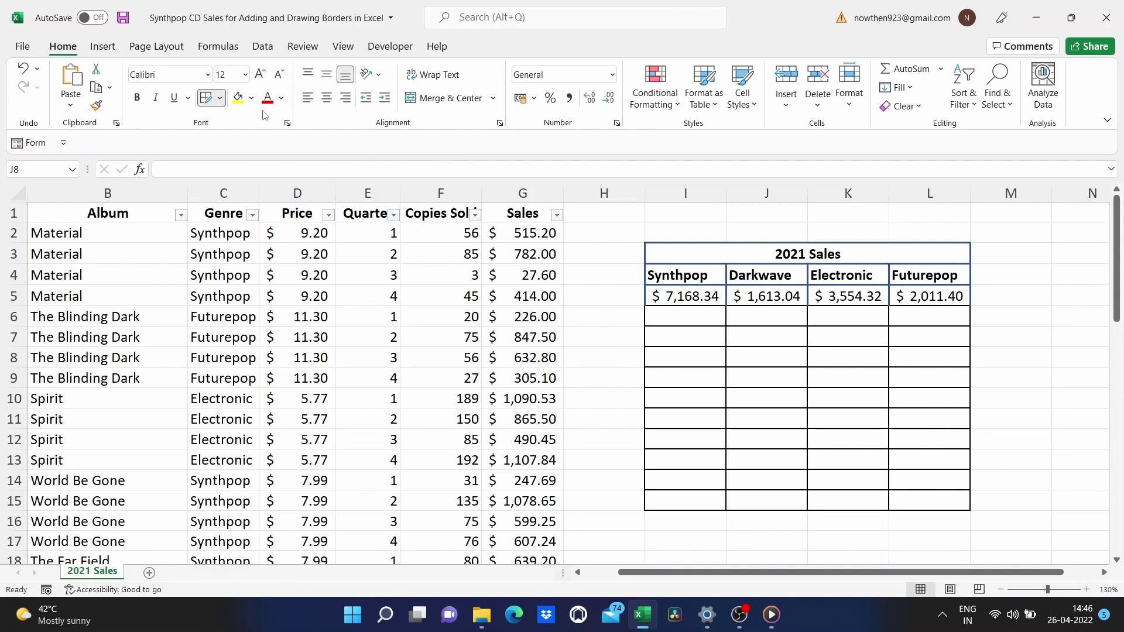
Set the border line color to dark blue with a medium solid line style, and redraw the grid over I6:L15.
click(220, 98)
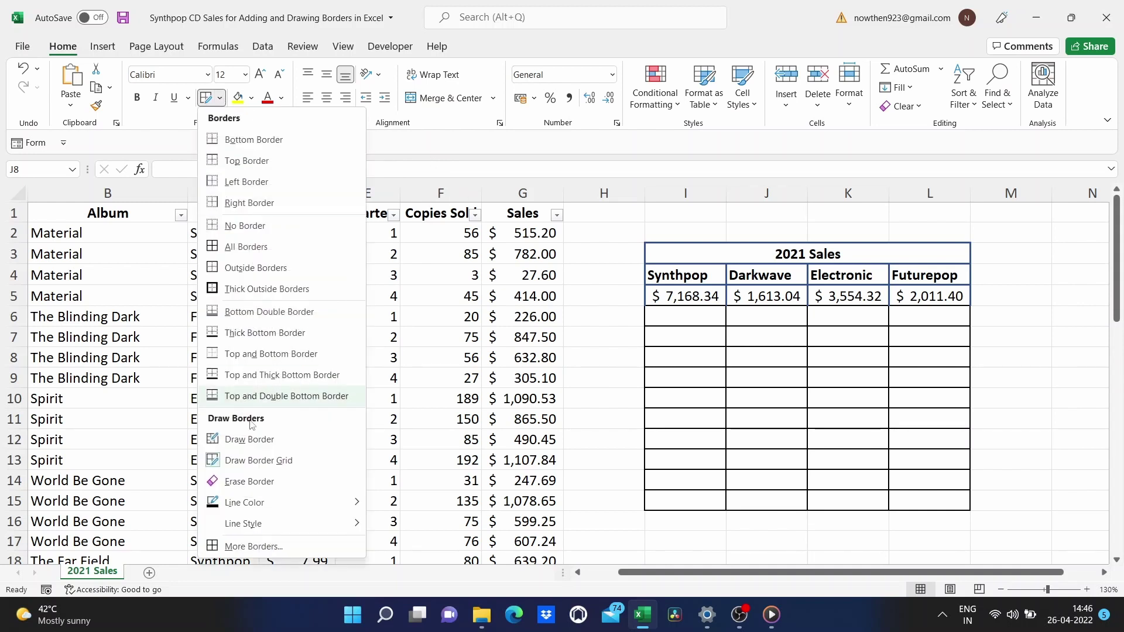
mouse_move(250, 501)
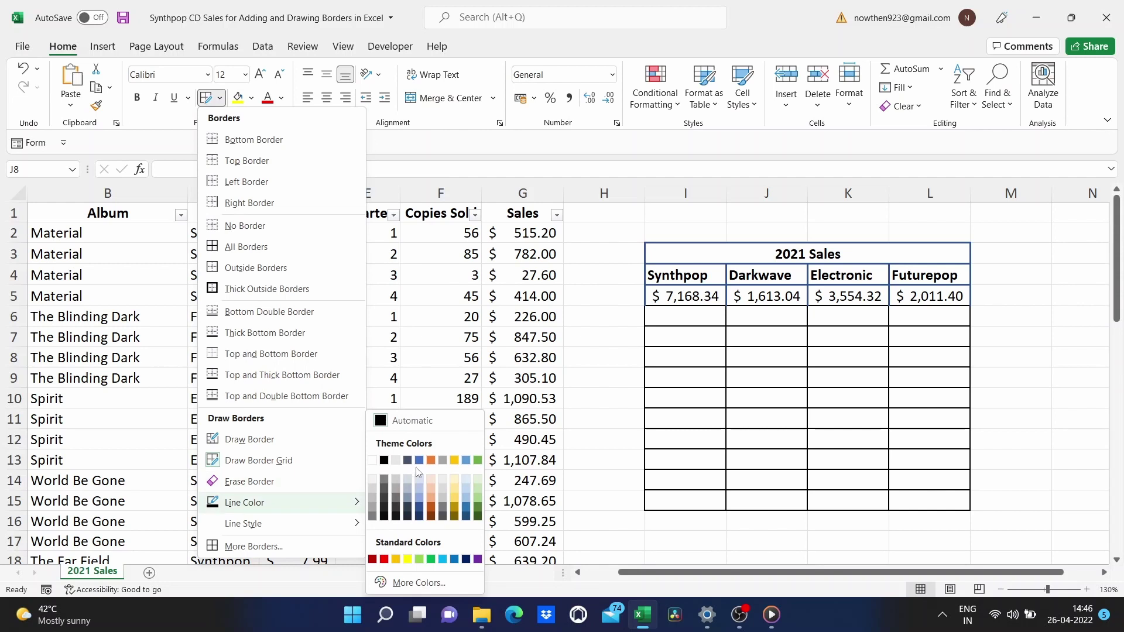
click(419, 507)
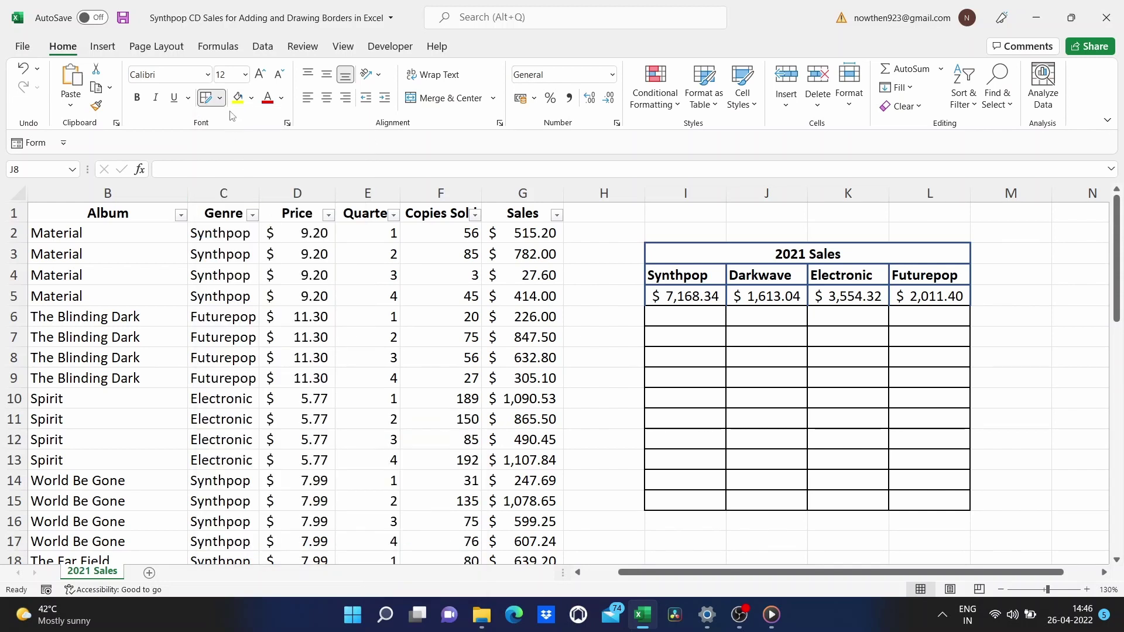
click(220, 98)
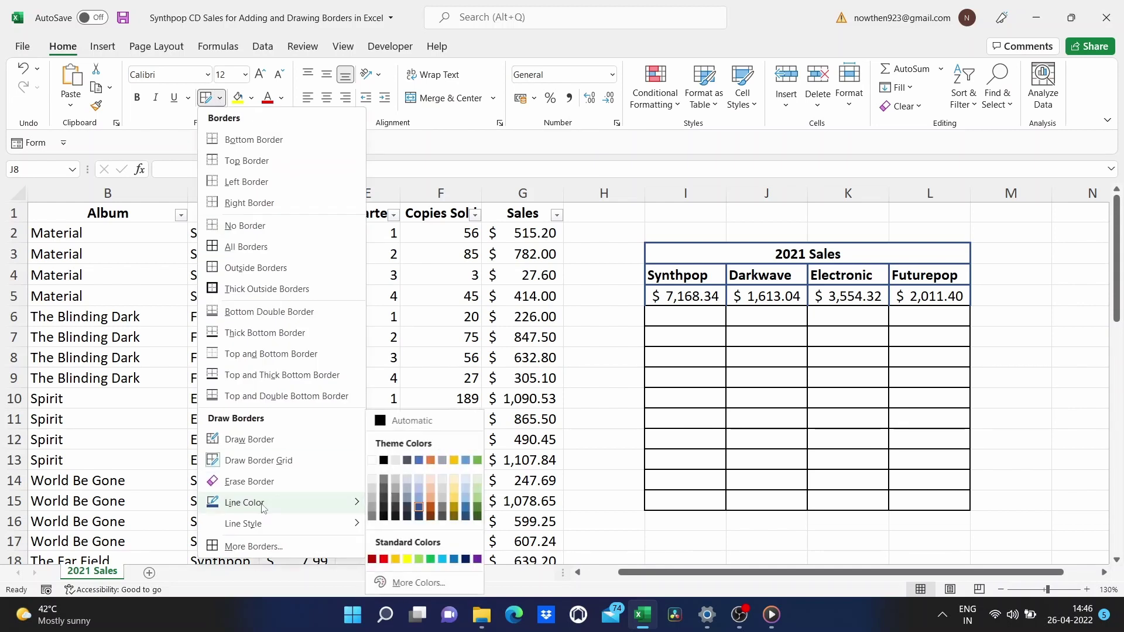
mouse_move(261, 525)
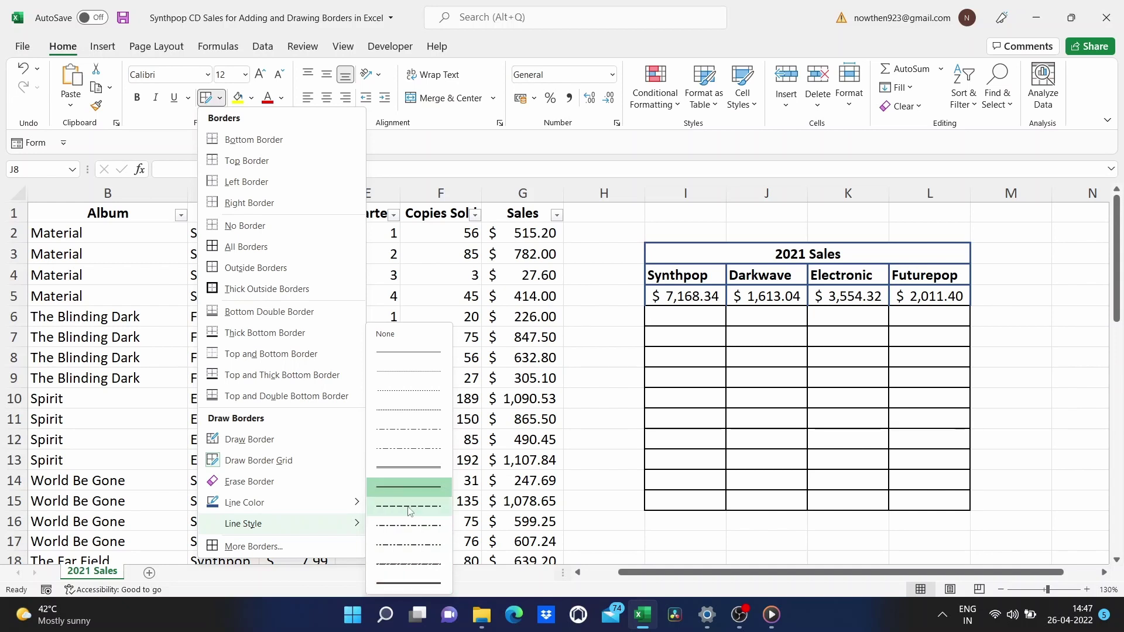
click(412, 486)
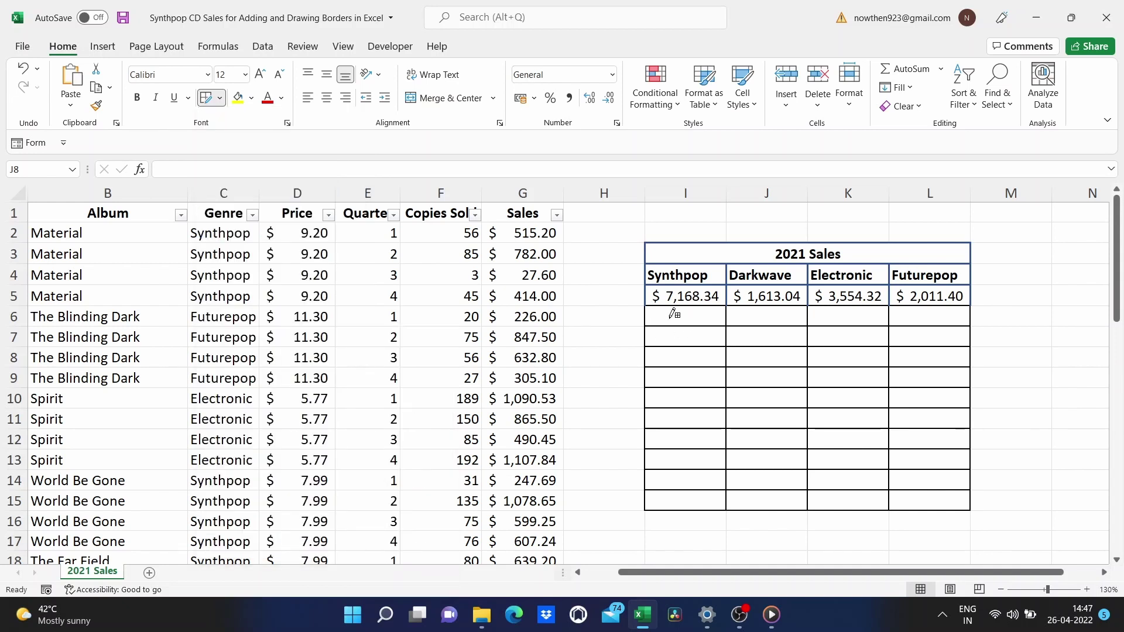
mouse_move(673, 314)
mouse_down()
mouse_move(765, 406)
mouse_move(881, 491)
mouse_move(937, 496)
mouse_up()
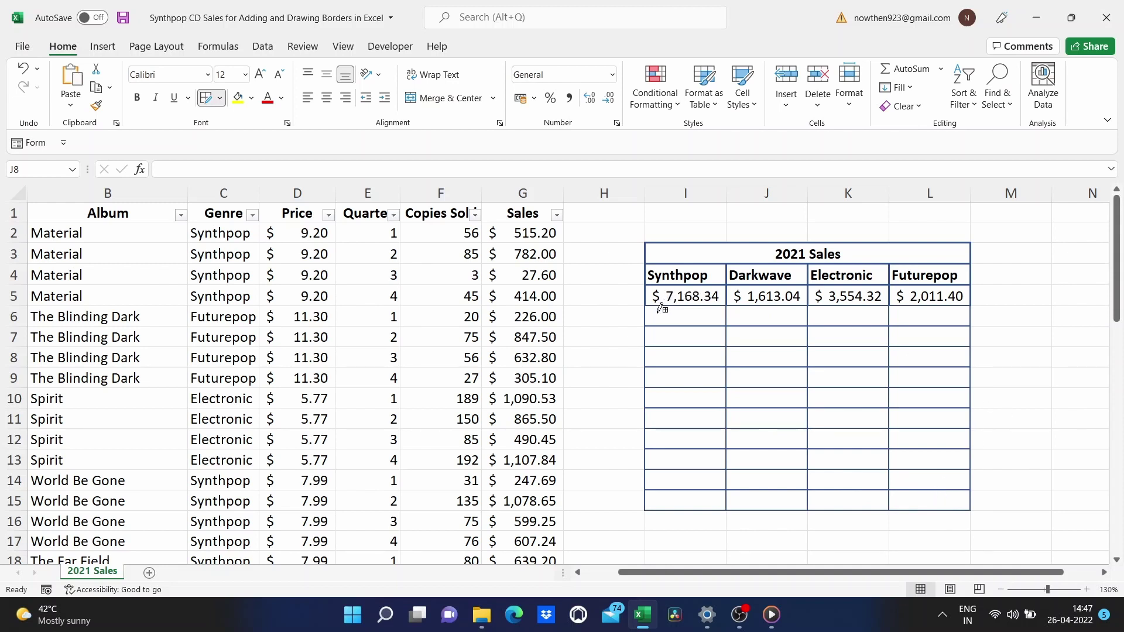
Erase the vertical dividers between the cells of row 6 and the borders in and around J9:K11, and leave Erase Border mode.
click(220, 97)
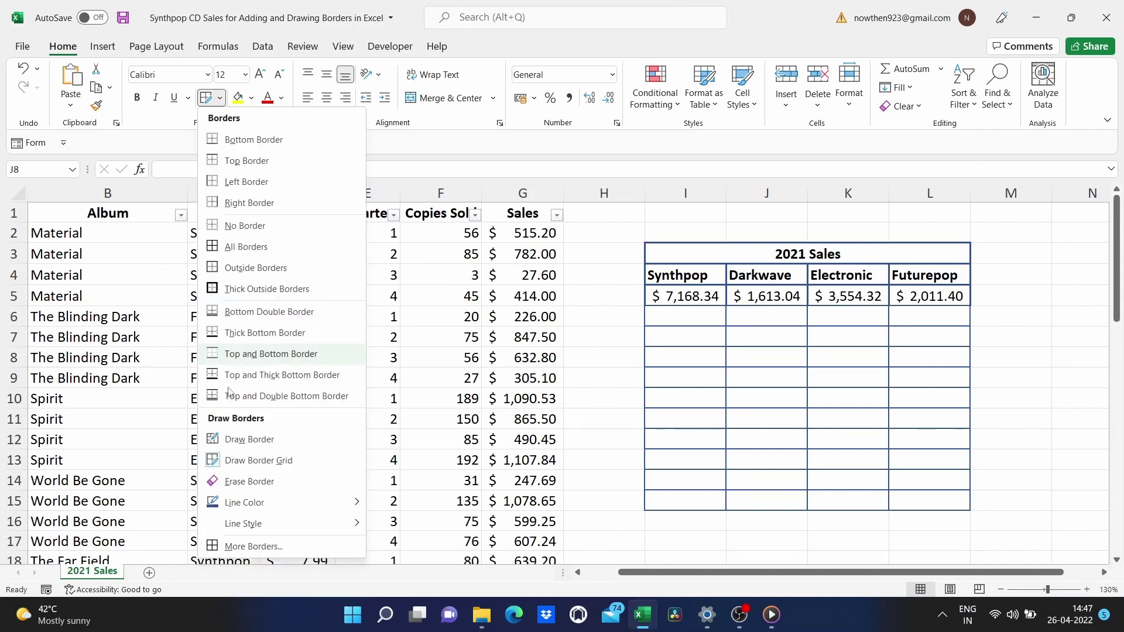
click(253, 486)
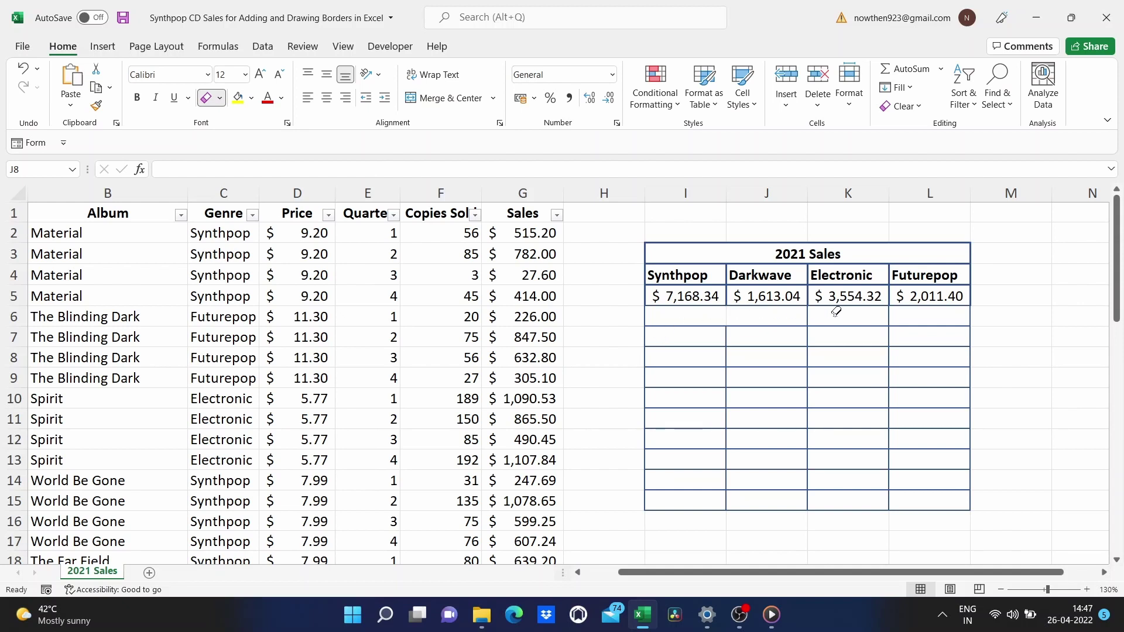
click(890, 317)
drag(814, 367, 787, 410)
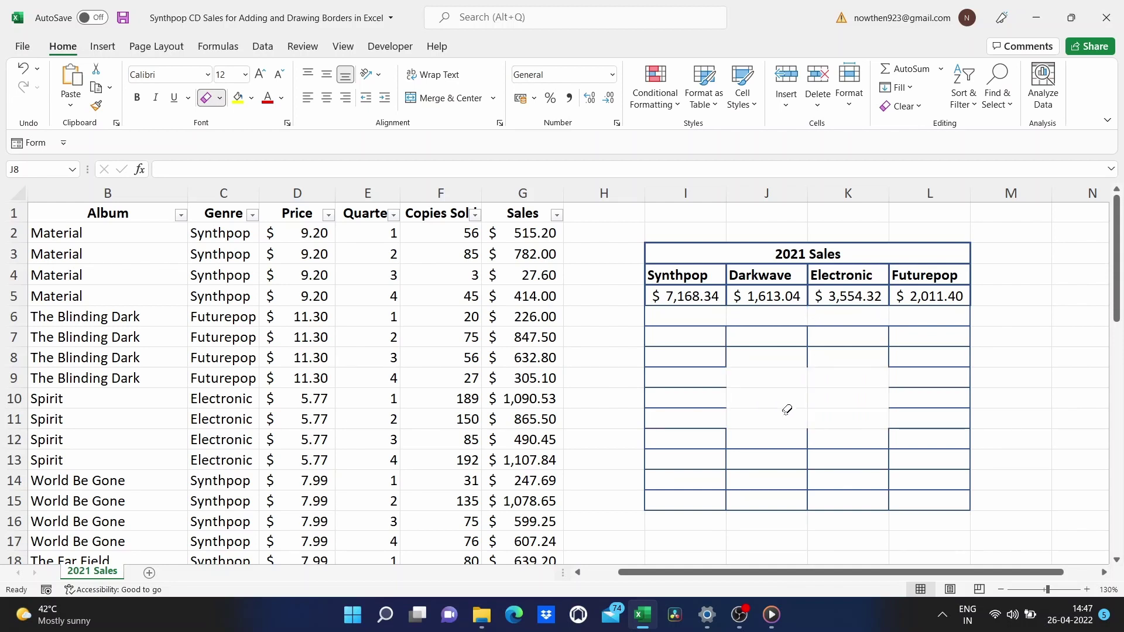
key(Escape)
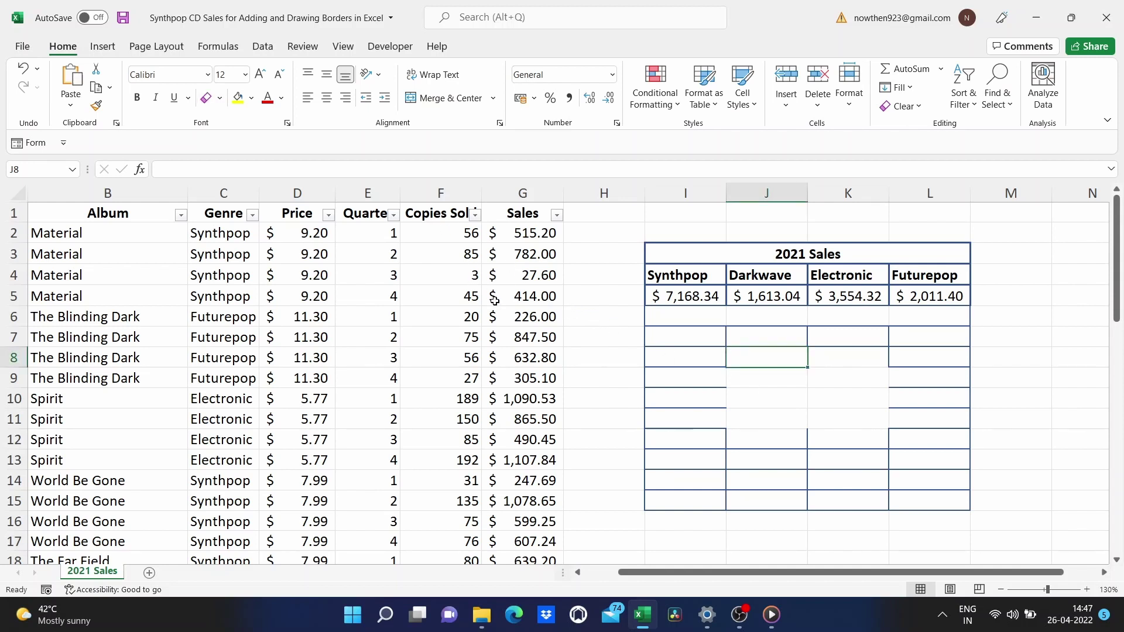
Draw a single border along the bottom edge of cell J9 and leave Draw Border mode.
click(219, 98)
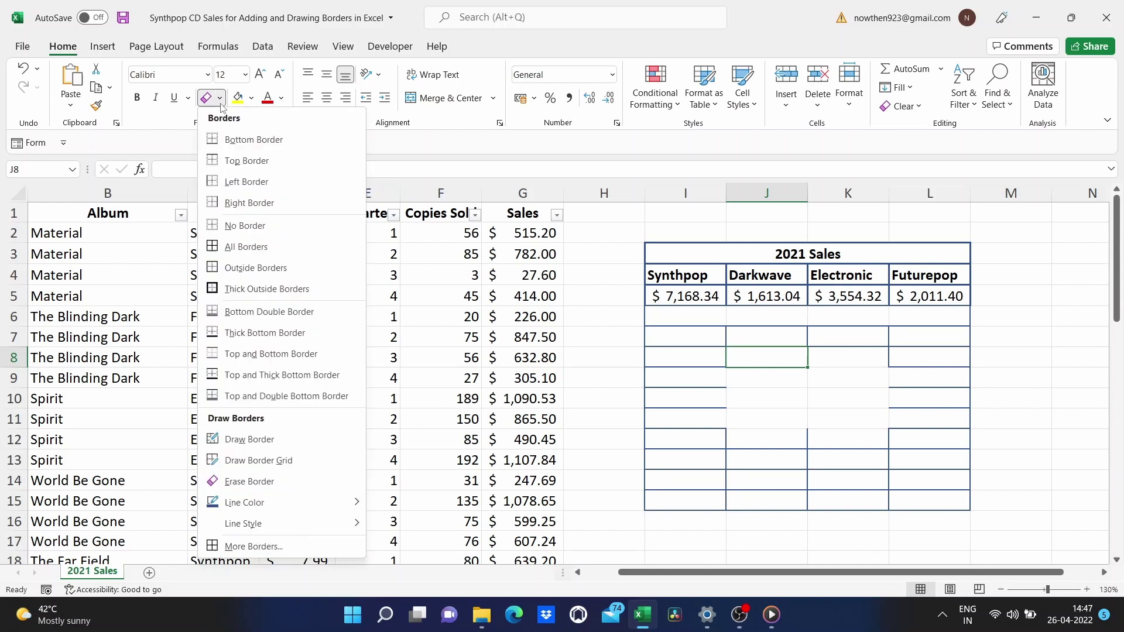
click(250, 440)
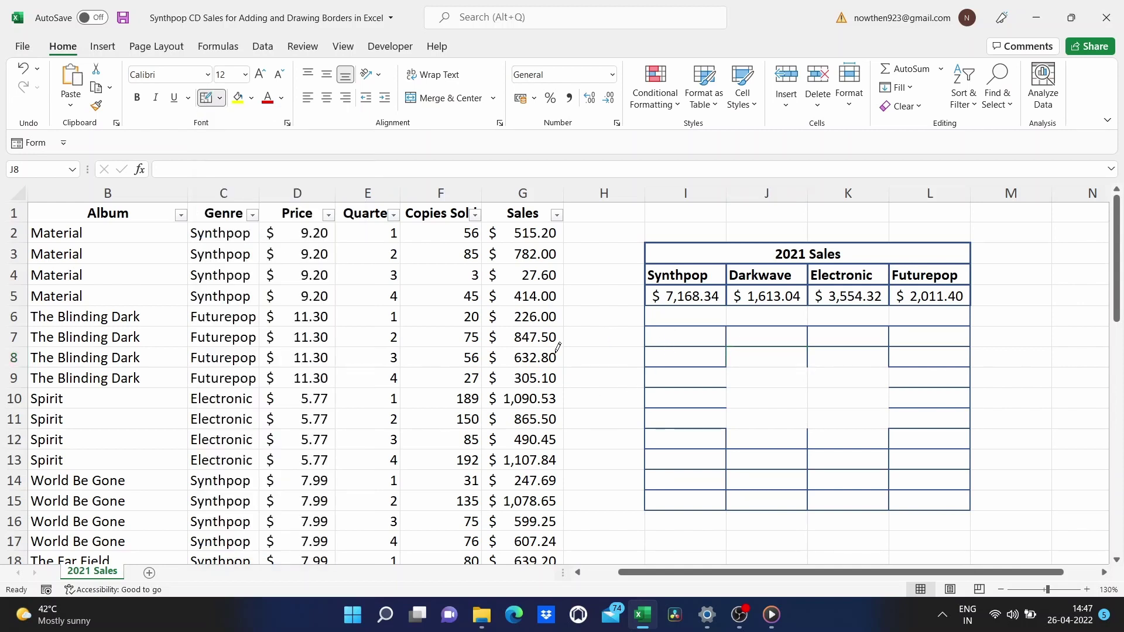
click(777, 384)
key(Escape)
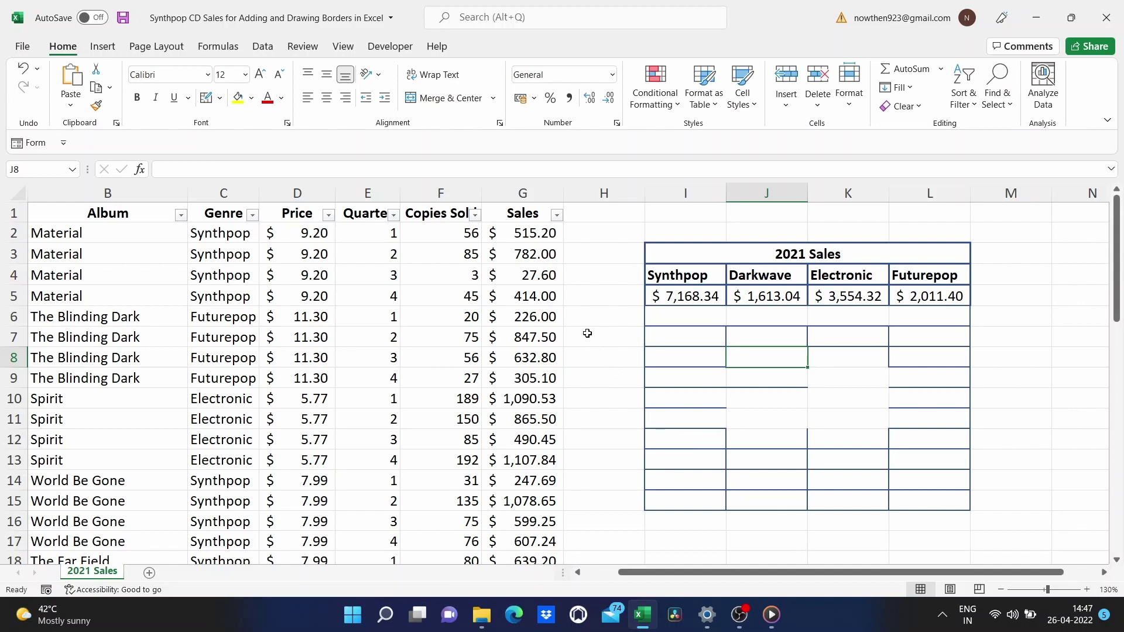
Remove all borders from the range H7:M15.
drag(587, 331, 879, 471)
drag(969, 507, 1021, 509)
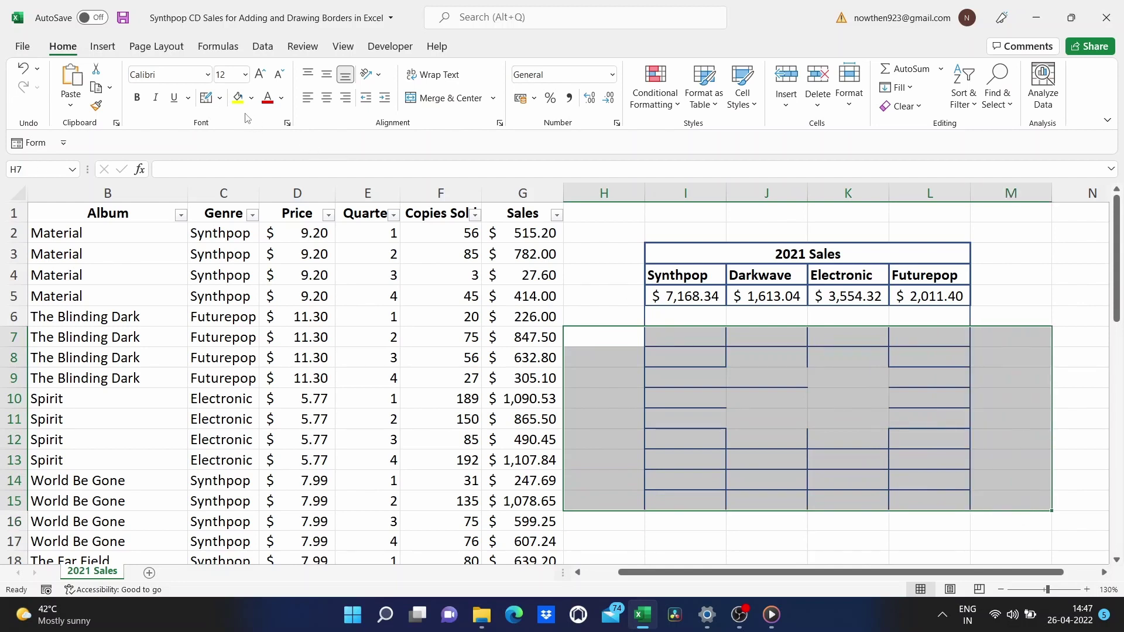
click(219, 98)
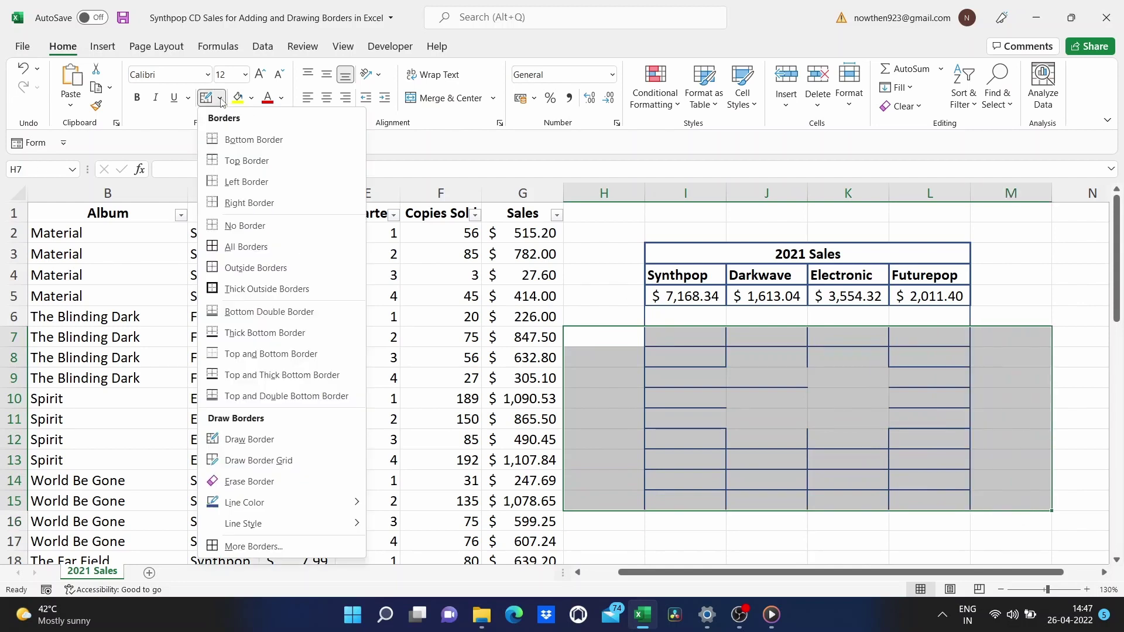
click(248, 229)
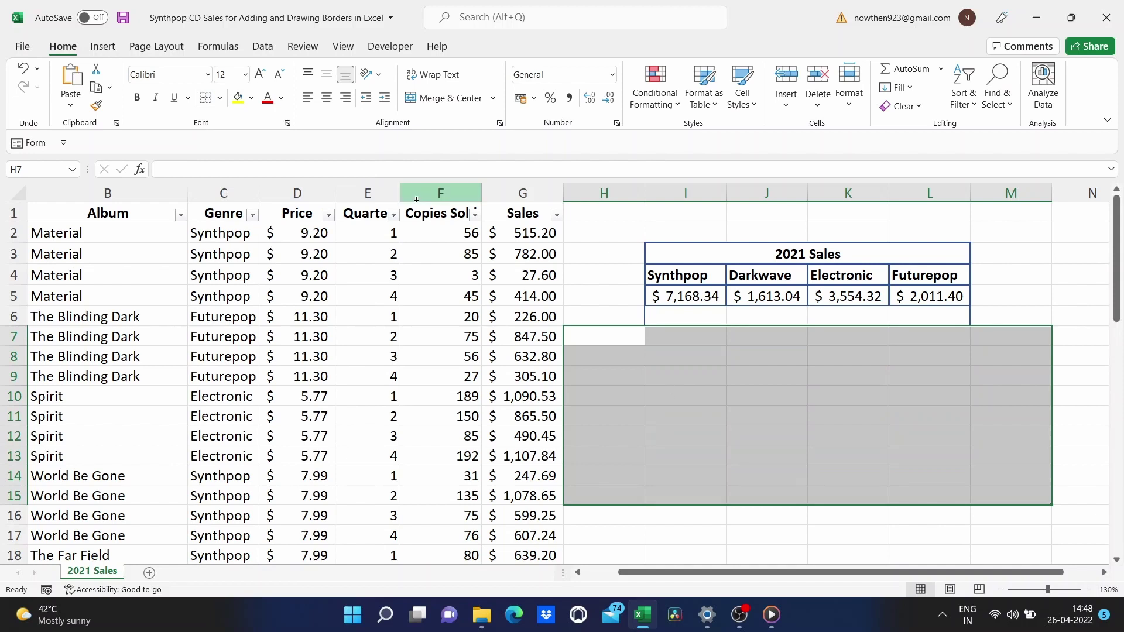
Erase the remaining left border of I6 and right border of L6 beneath the 2021 Sales table.
click(585, 295)
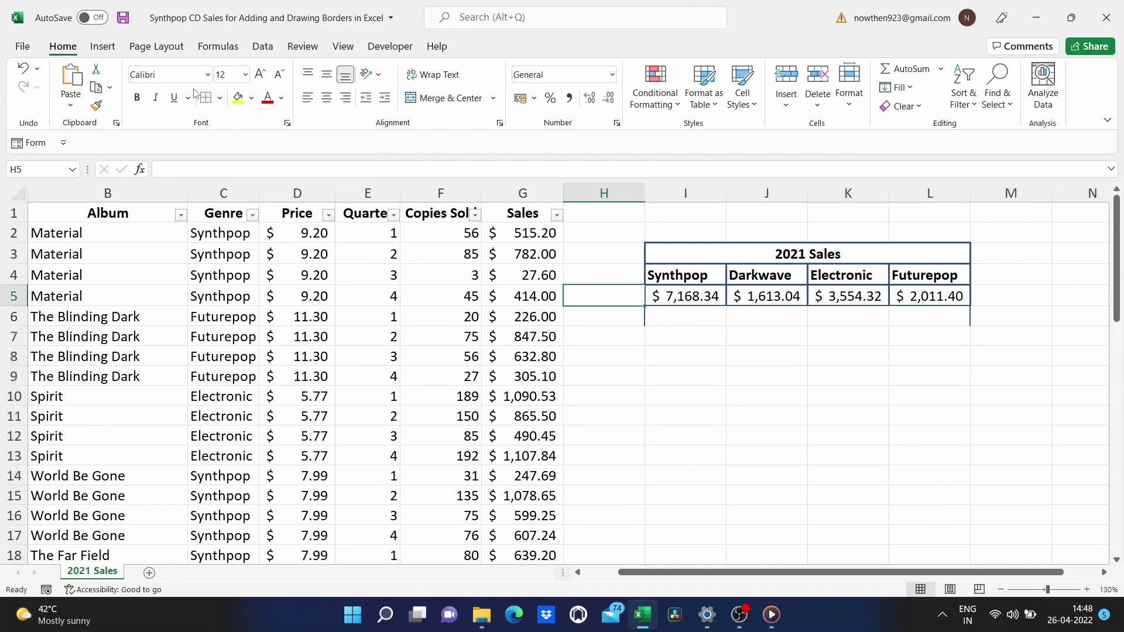
click(219, 97)
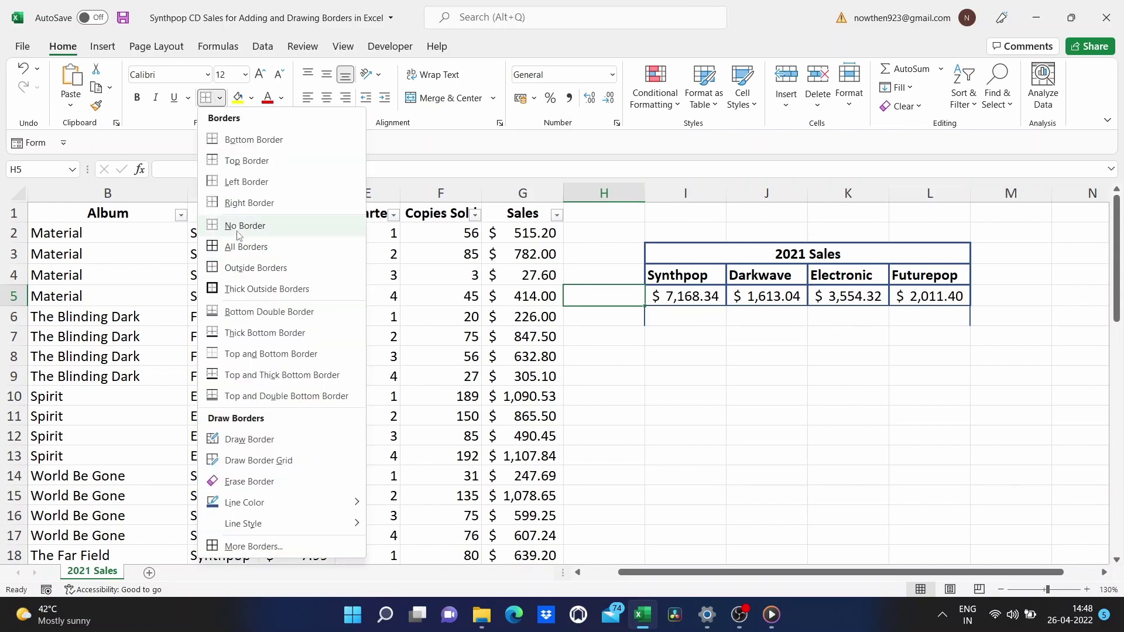
click(250, 481)
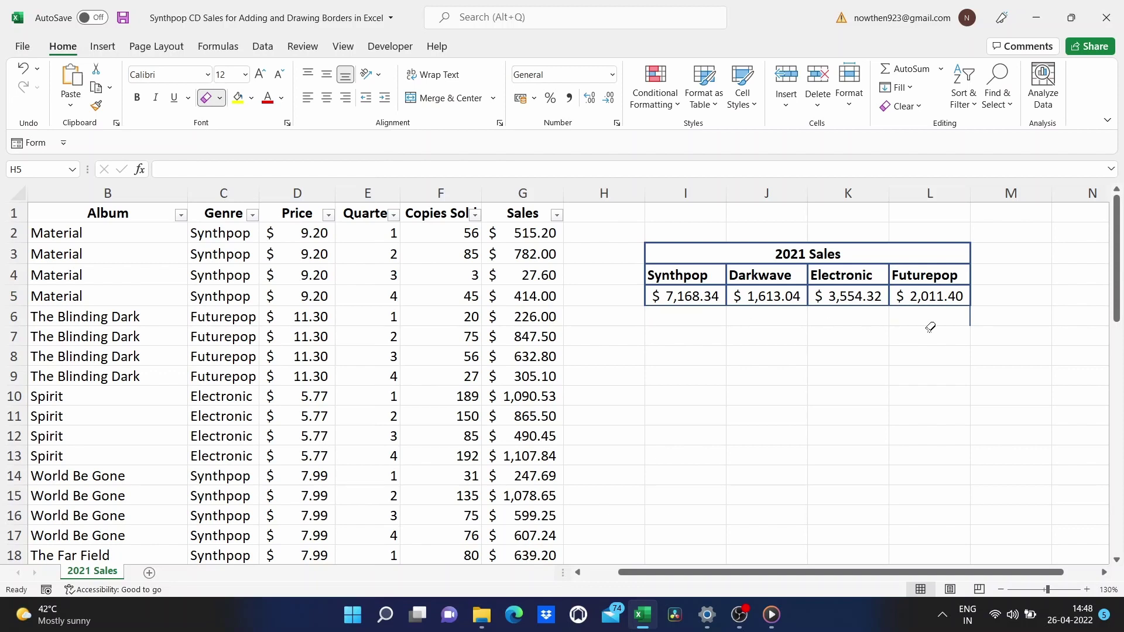
click(970, 317)
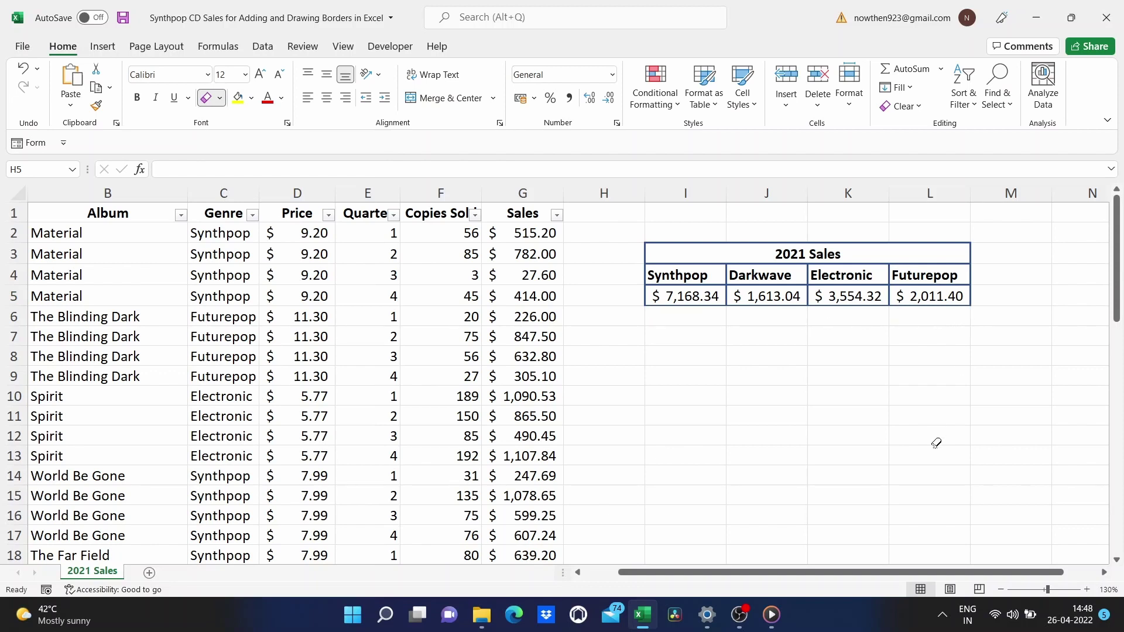